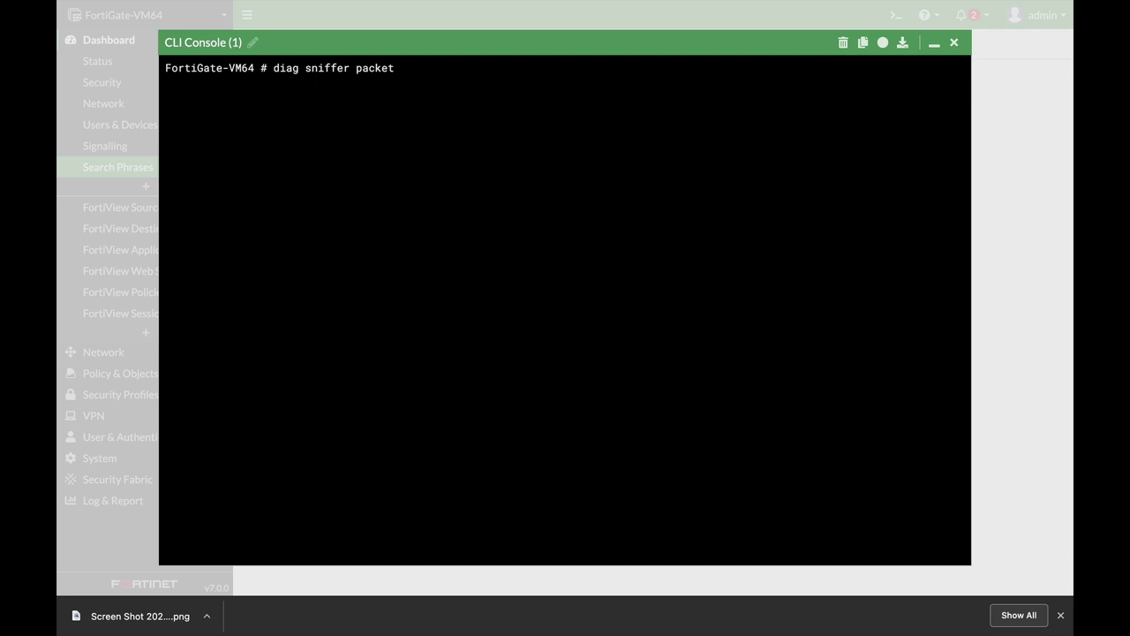
Step: Run 'diag sniffer packet any none 1 10' to capture ten one-line packet headers
text(po)
text(rt)
key(BackSpace)
key(BackSpace)
key(BackSpace)
key(BackSpace)
text(any)
text(none)
text(1)
text(10)
key(Return)
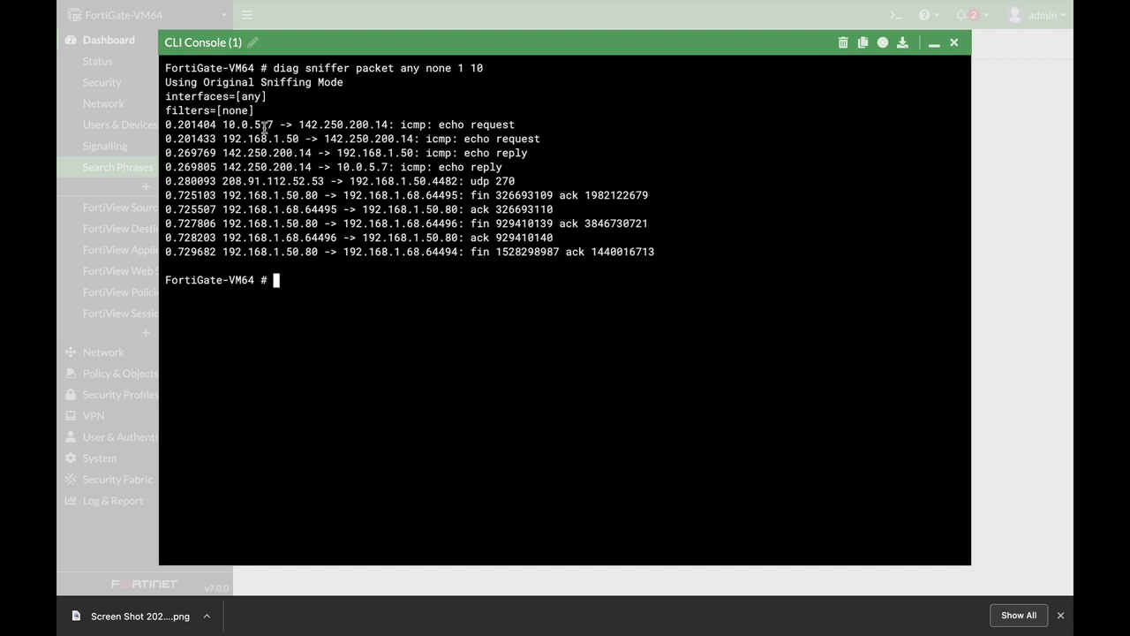
Step: Highlight the icmp protocol, a fin flag and a sequence number in the output
double_click(404, 125)
double_click(477, 195)
drag(510, 193, 541, 195)
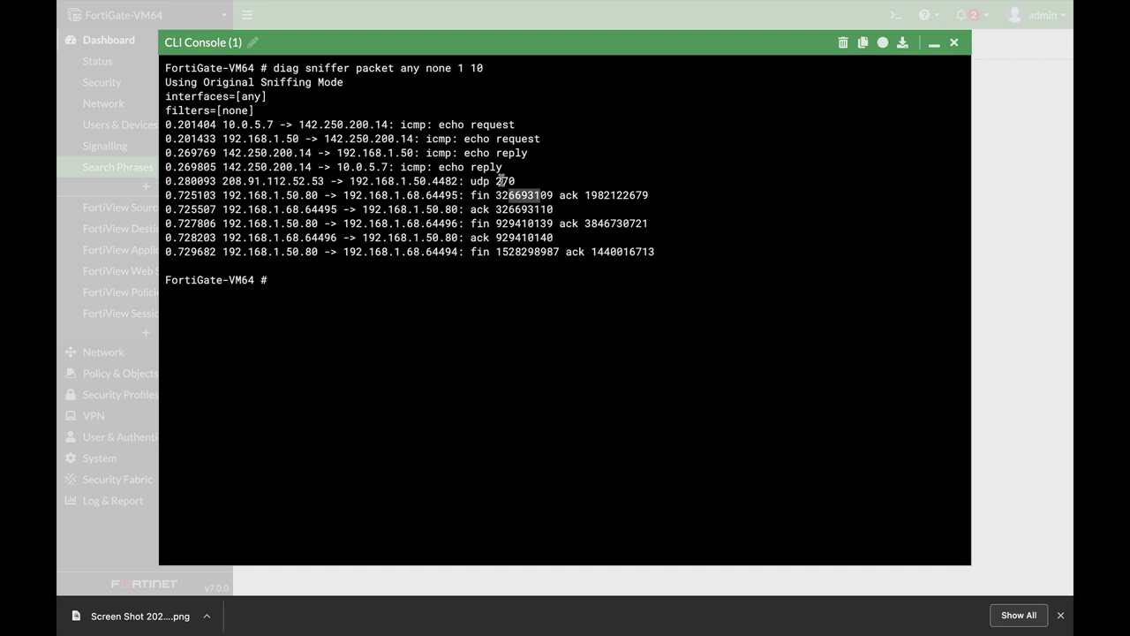
Step: Rerun the capture as 'diag sniffer packet any none 2 10' at verbosity 2
key(Up)
key(BackSpace)
key(BackSpace)
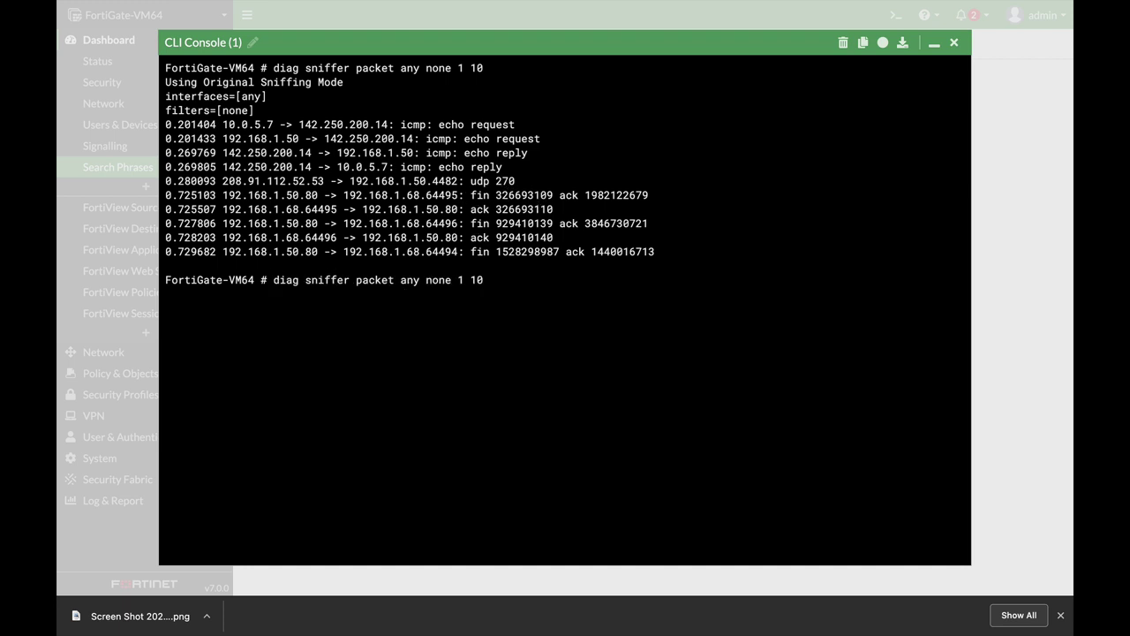
text(10)
key(Left)
key(Left)
key(Left)
key(BackSpace)
text(2)
key(Return)
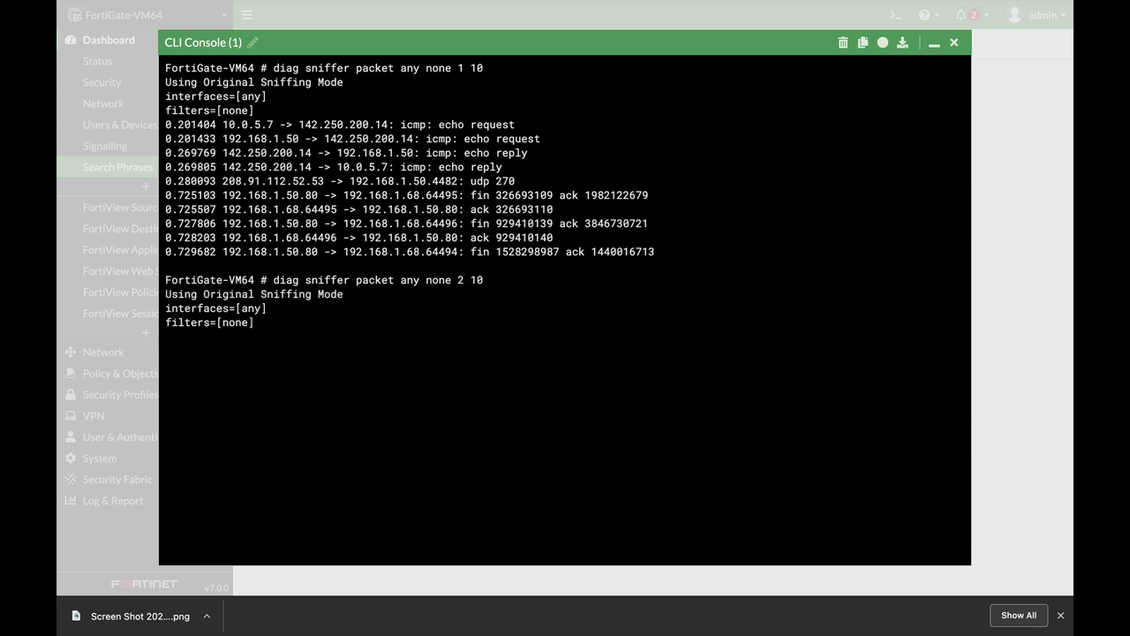
Step: Select bytes in the first packet's hex dump and then its ASCII decoding
scroll(458, 188, up, 15)
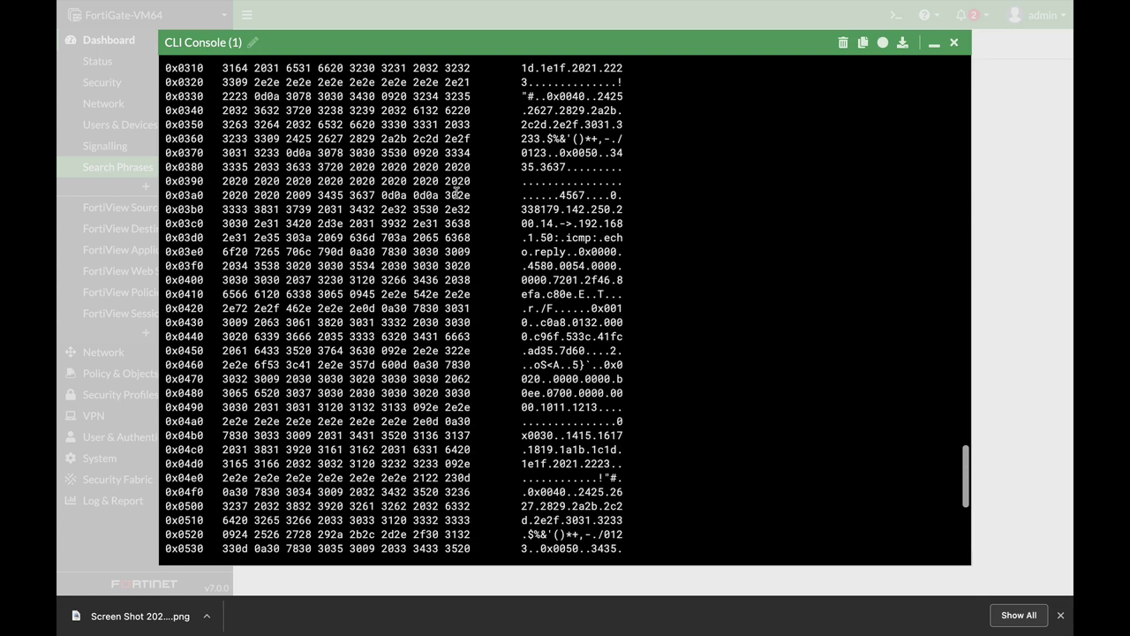
scroll(456, 190, up, 15)
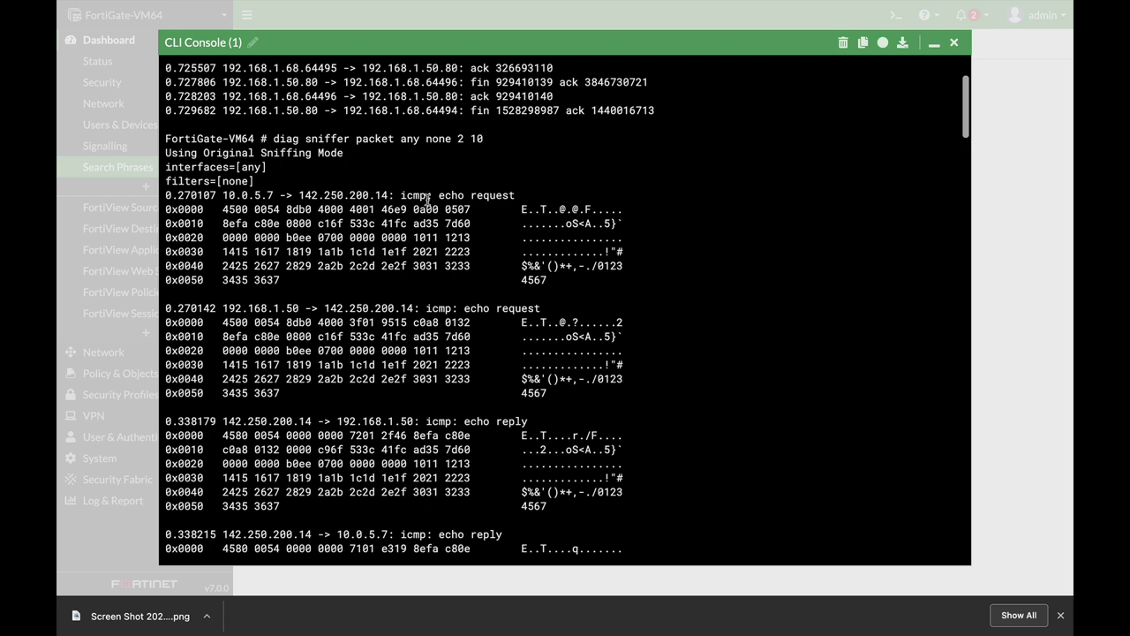
scroll(427, 199, up, 5)
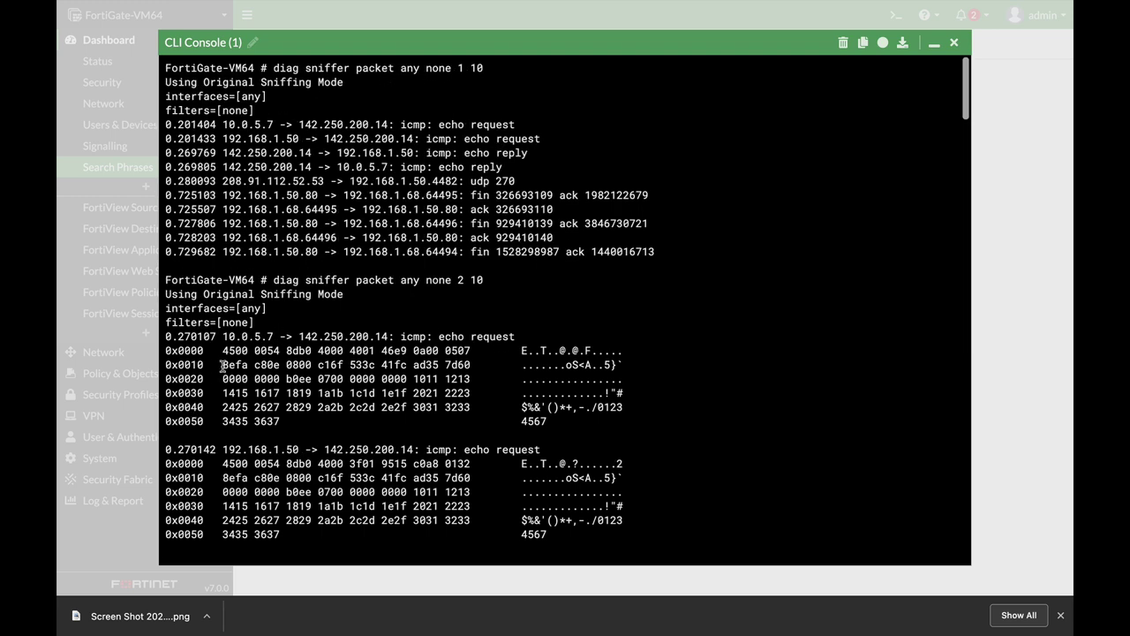
drag(223, 365, 323, 364)
click(530, 353)
drag(532, 353, 582, 421)
scroll(582, 421, down, 20)
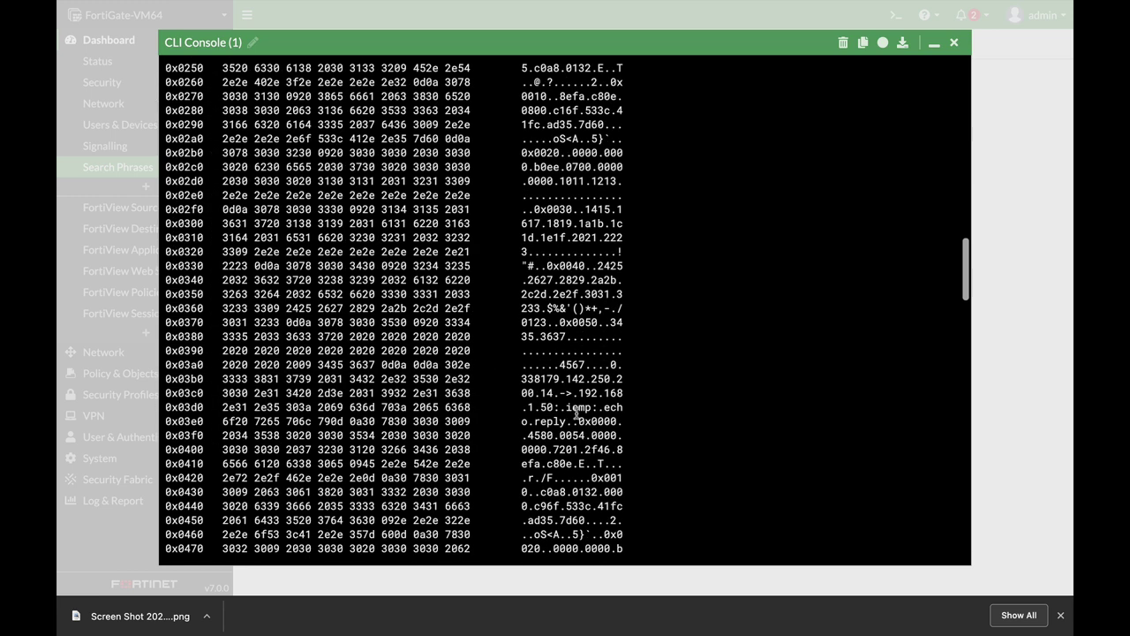
key(Return)
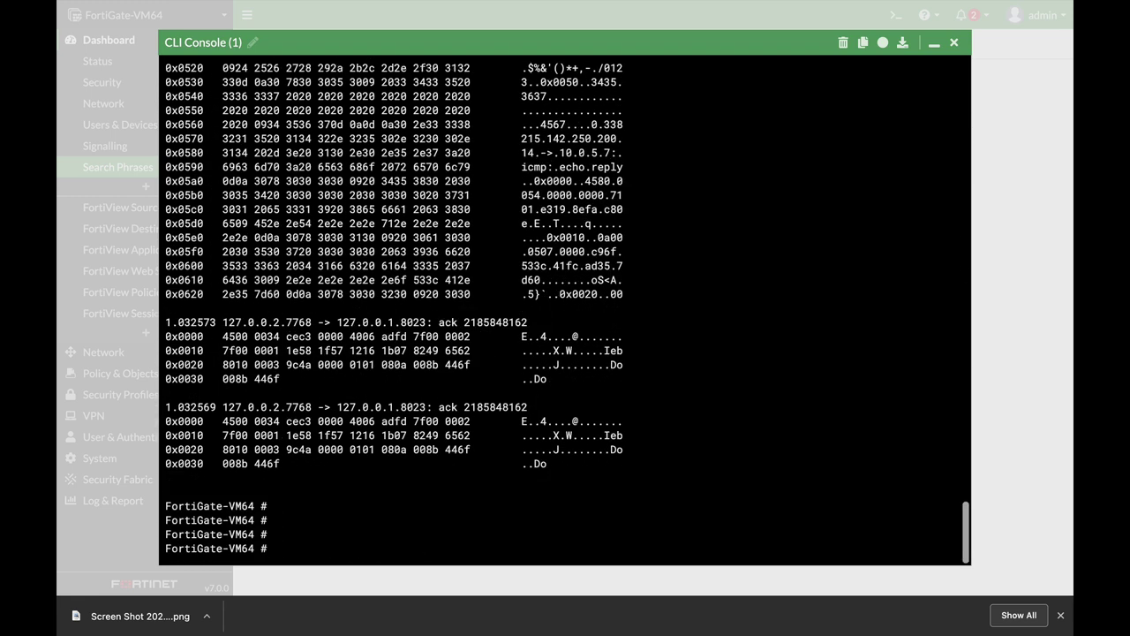
Step: Rerun the capture at verbosity 3 as 'diag sniffer packet any none 3 10'
text(diag sniffer packet any none 2 10)
key(Left)
key(Left)
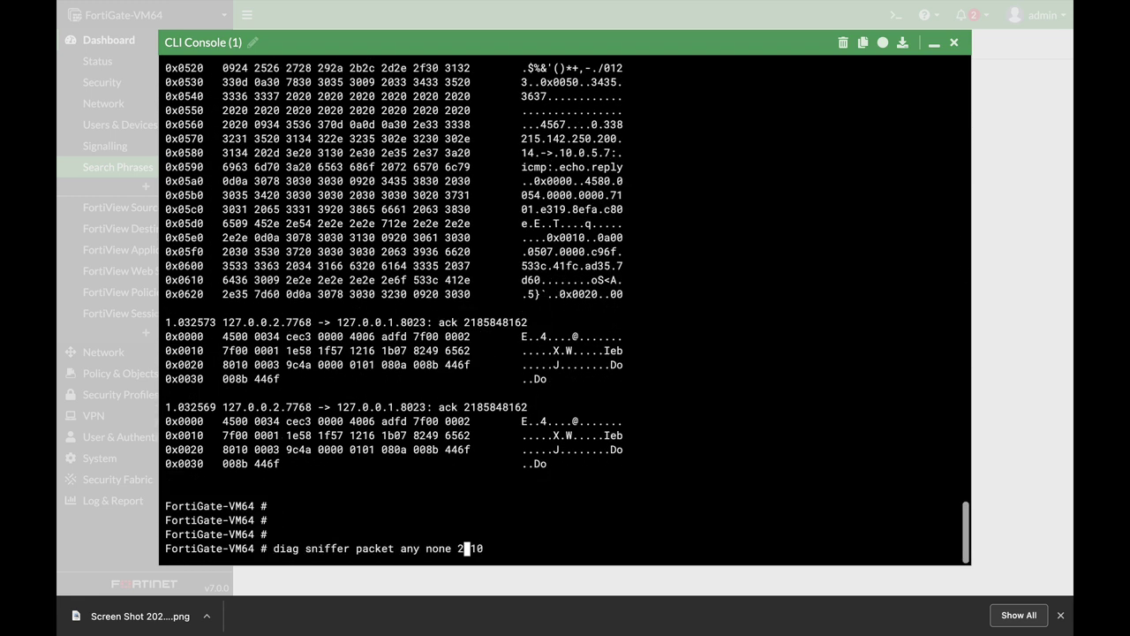
key(BackSpace)
text(3)
key(Return)
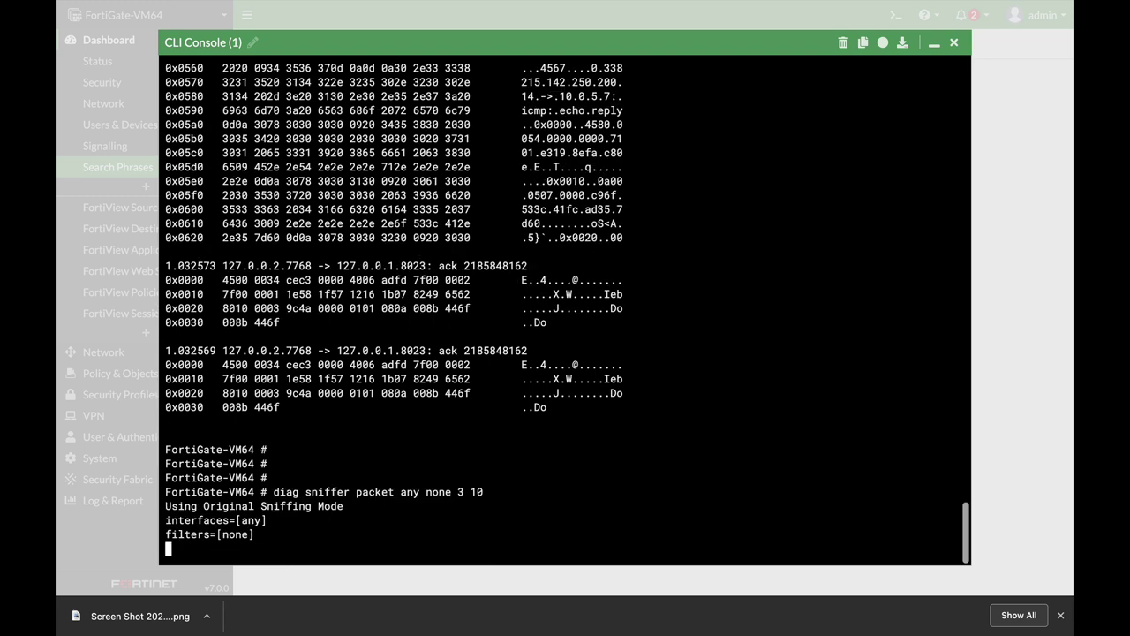
Step: Highlight a dump's header rows, stop the capture, and retype the command without verbosity 3
drag(223, 238, 313, 284)
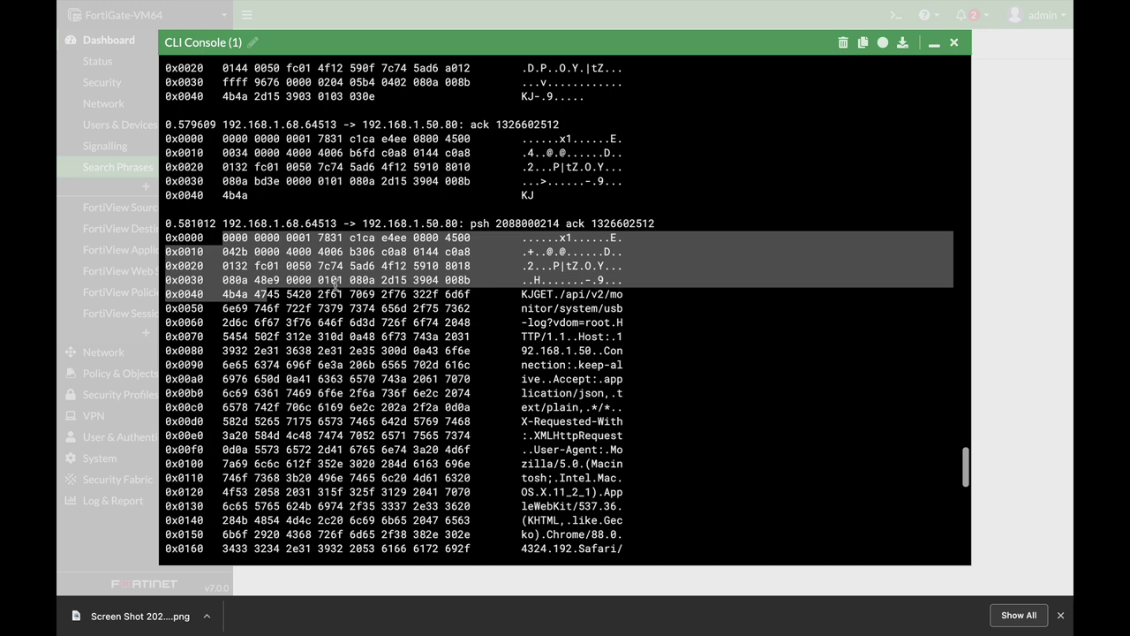
key(ctrl+c)
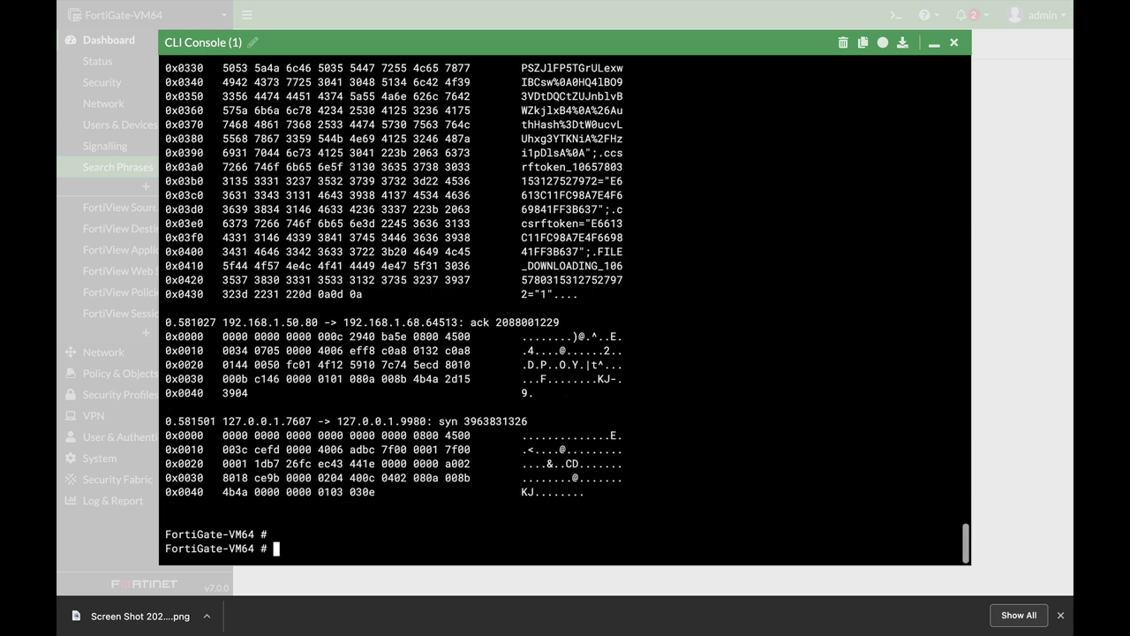
text(diag sniffer packet any none 3 10)
key(Left)
key(Left)
key(Left)
key(BackSpace)
Step: Run 'diag sniffer packet any none 4 10' to show each packet's interface and direction
text(4)
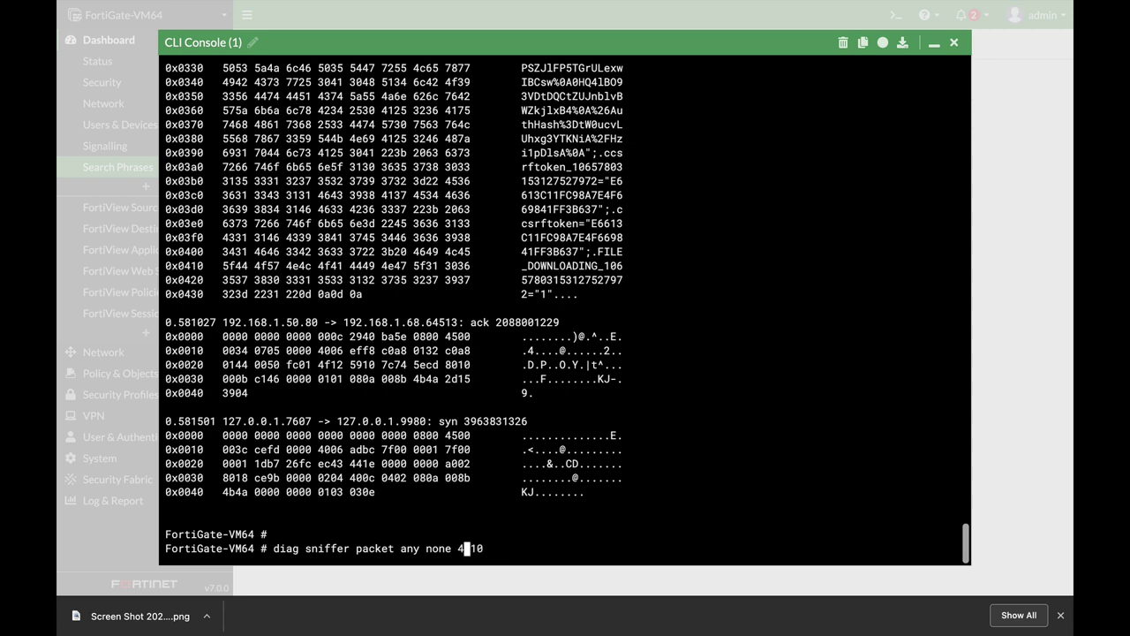
key(Return)
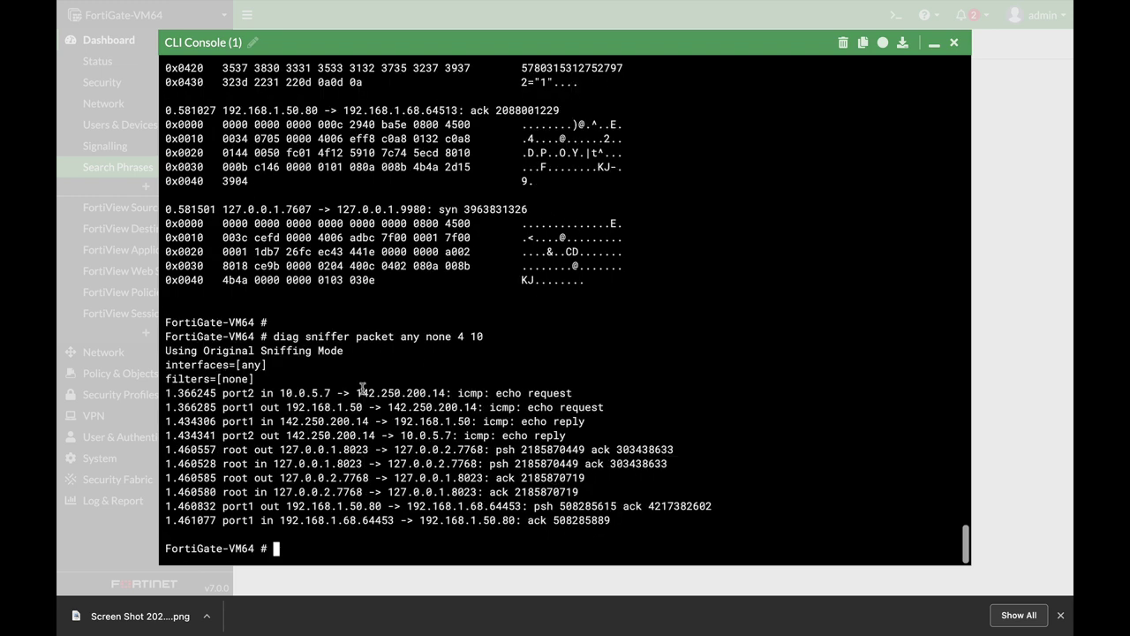
key(Return)
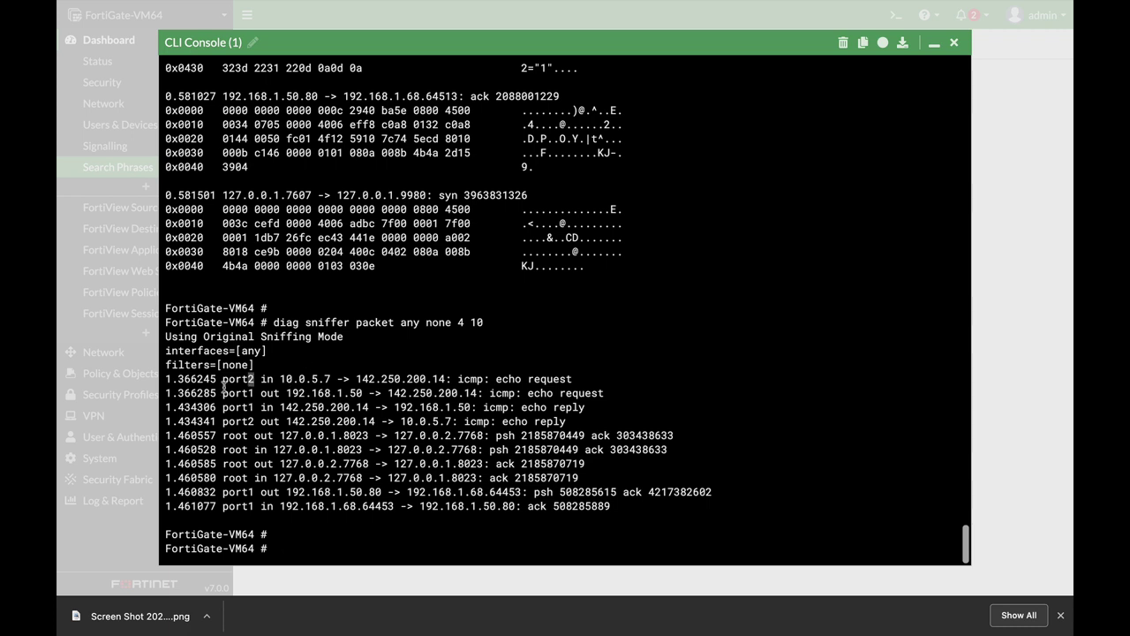
Step: Highlight the port2 interface name in the output and recall the verbosity 4 command
drag(221, 381, 259, 380)
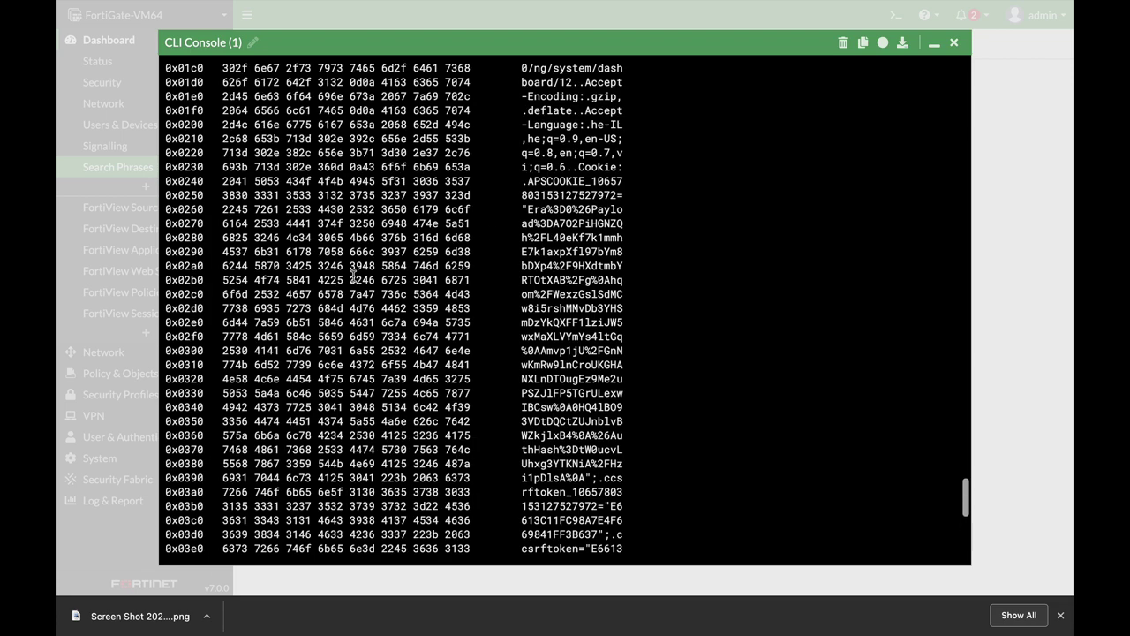
scroll(351, 279, up, 20)
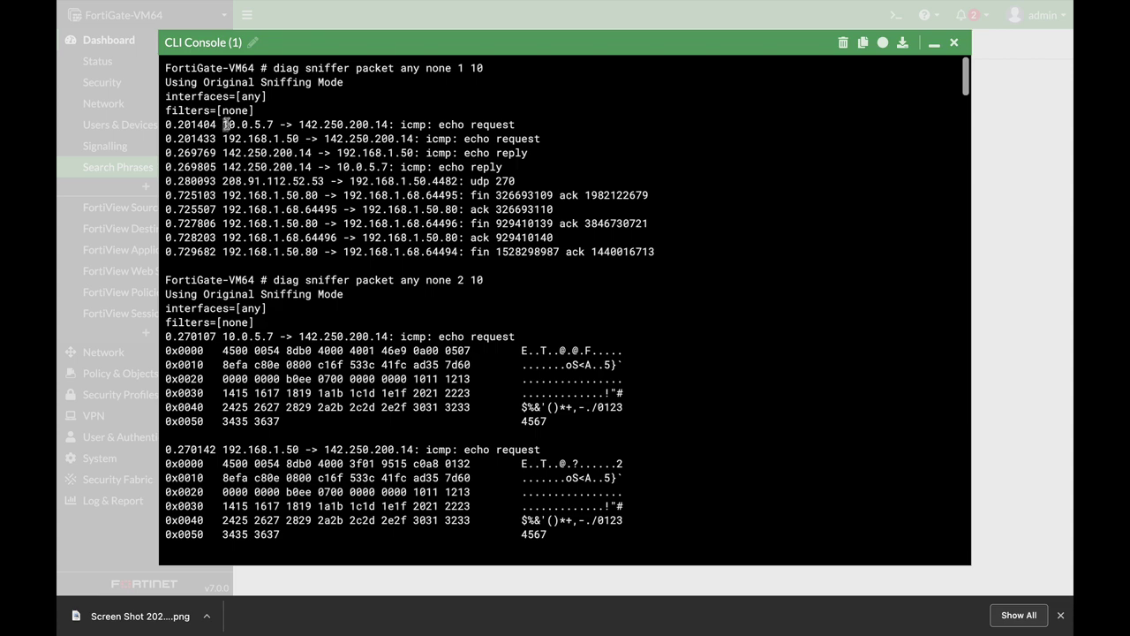
scroll(389, 288, down, 20)
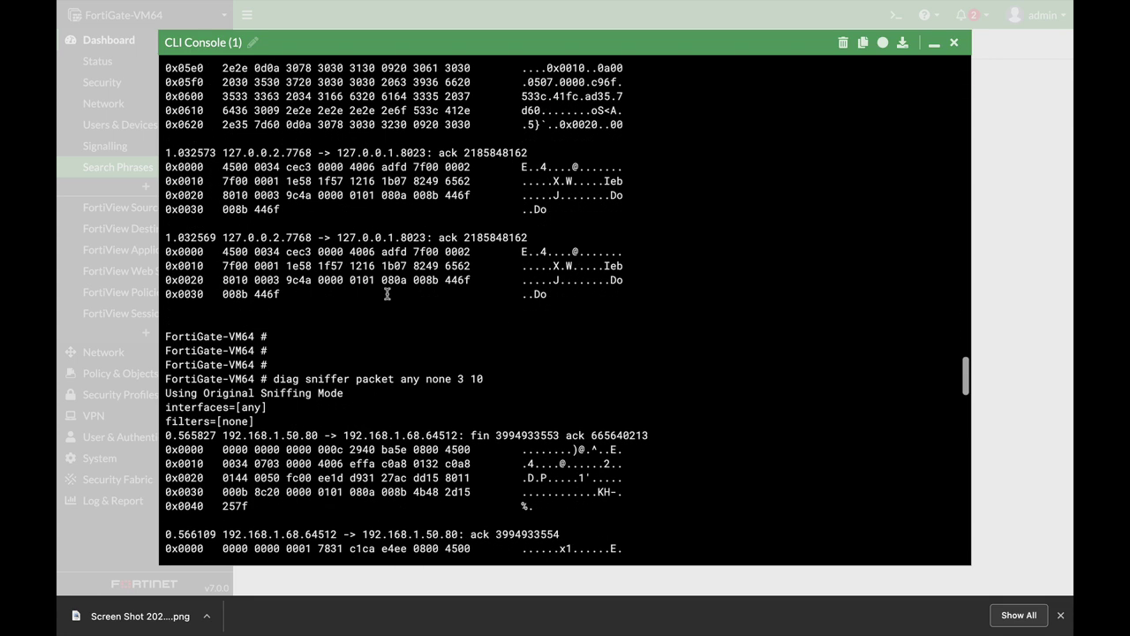
scroll(387, 294, down, 15)
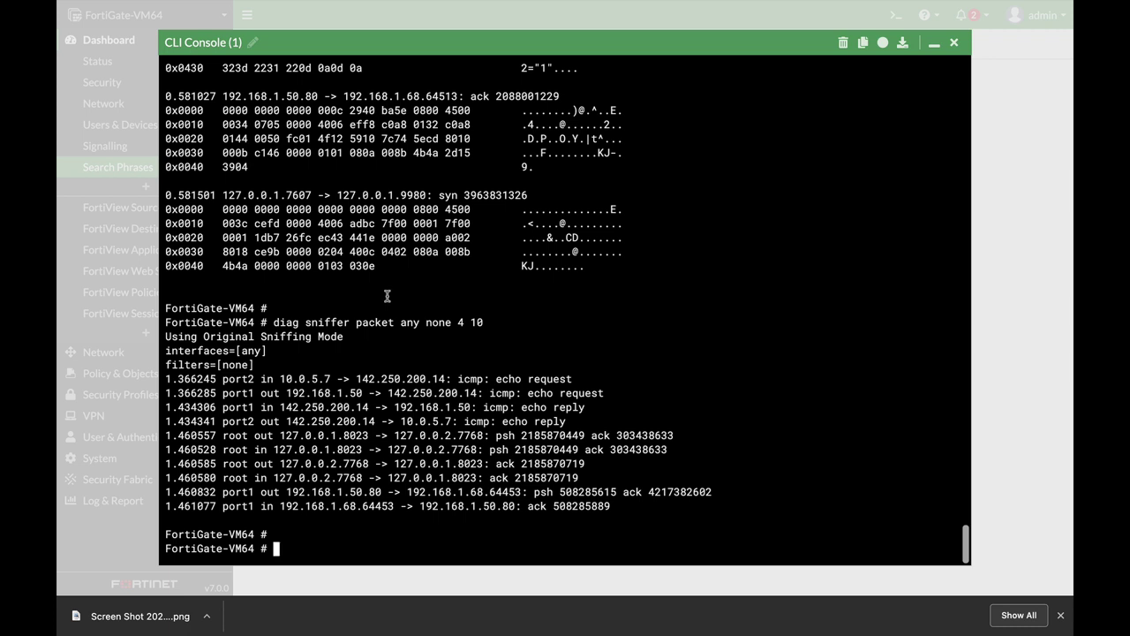
key(Up)
key(Left)
key(Left)
key(Left)
key(Left)
key(Left)
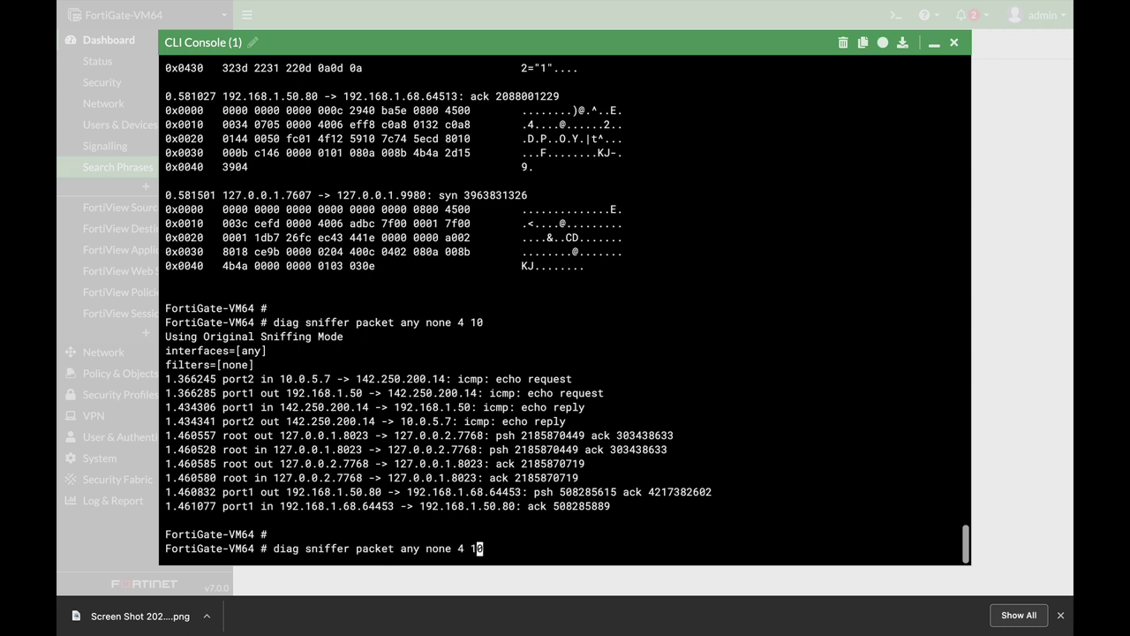
Step: Run the capture with filter 'port 80', verbosity 4 and count 10
key(BackSpace)
key(BackSpace)
key(BackSpace)
key(BackSpace)
text('port 80')
key(Return)
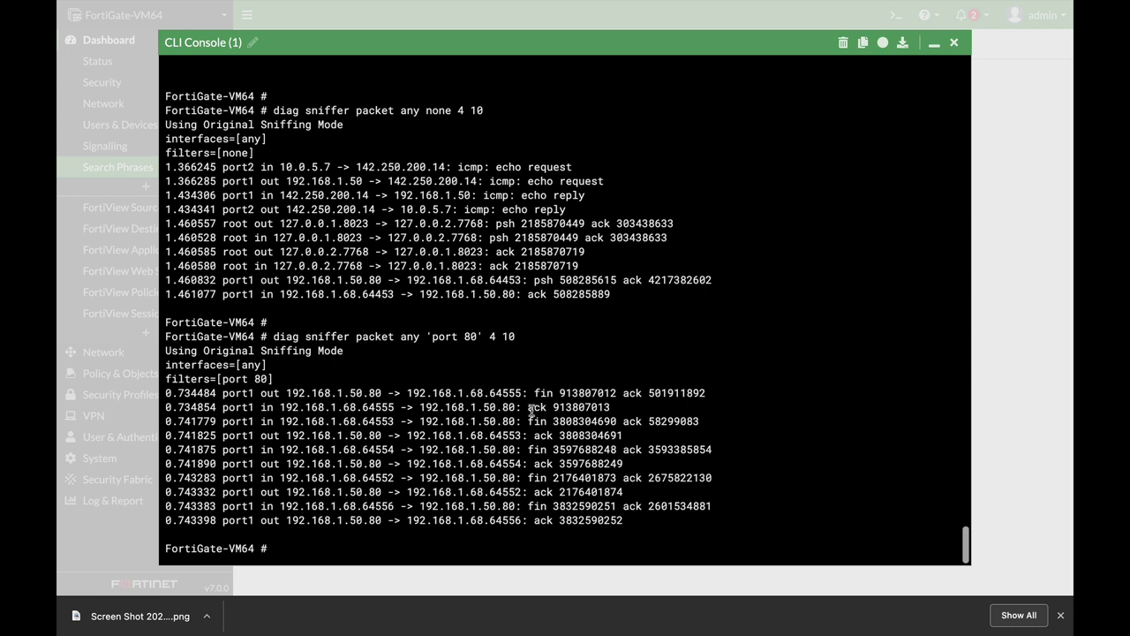
Step: Highlight port 80 on three packet lines, then recall the command and remove 80
drag(369, 391, 382, 393)
drag(501, 407, 515, 408)
drag(369, 436, 382, 435)
key(Return)
key(Up)
key(Left)
key(Left)
key(Left)
key(Left)
key(Left)
key(Left)
key(BackSpace)
key(BackSpace)
key(BackSpace)
key(BackSpace)
key(BackSpace)
key(BackSpace)
key(BackSpace)
Step: Run the capture filtered to 'host 10.0.5.7', then recall it and erase the address
text(host )
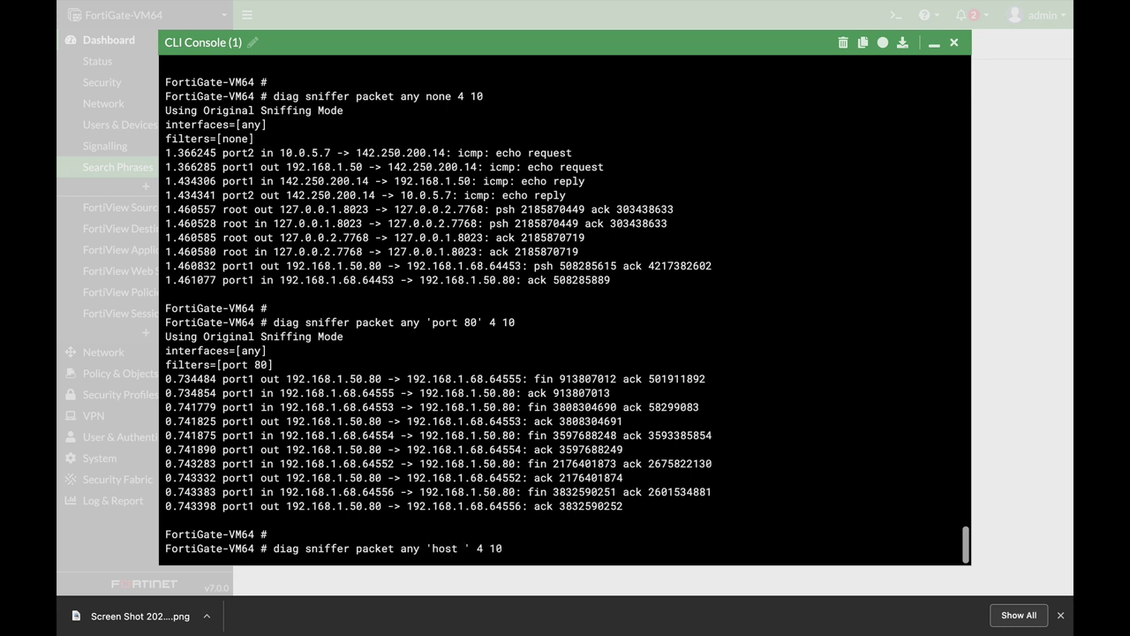
text(10.0.5.7)
key(Return)
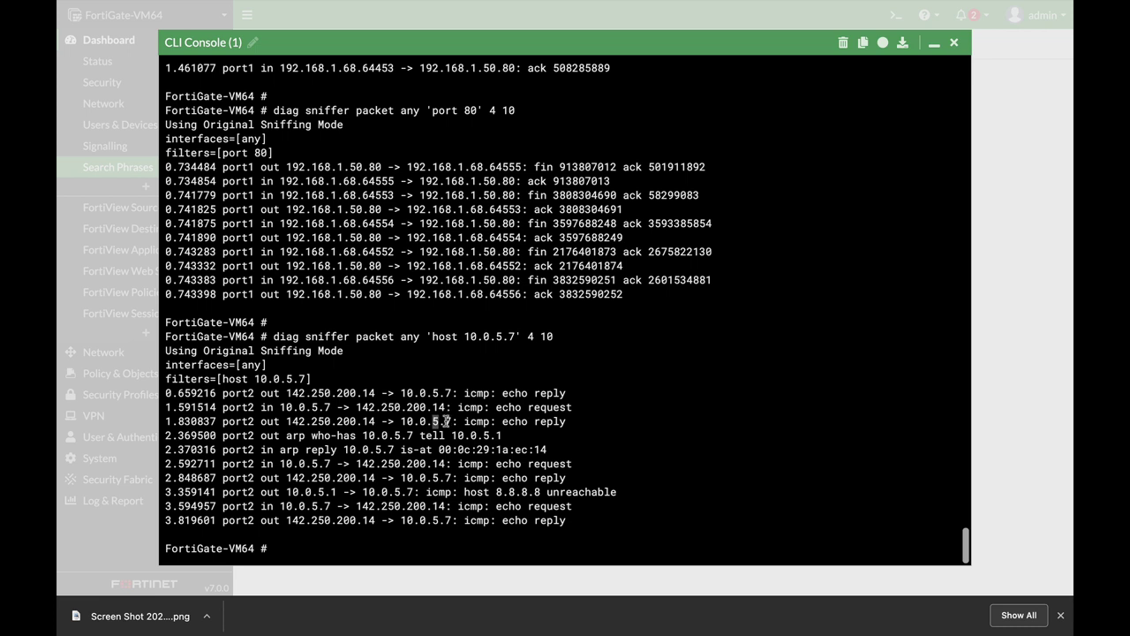
key(Up)
key(Left)
key(Left)
key(Left)
key(Left)
key(Left)
key(Left)
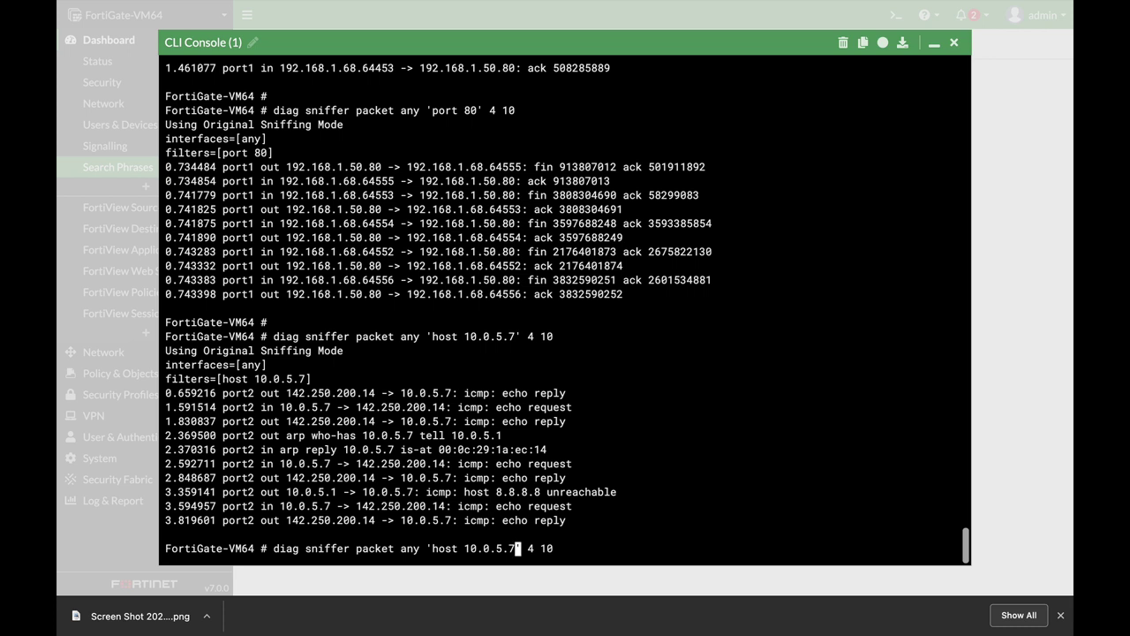
key(BackSpace)
key(BackSpace)
key(BackSpace)
key(BackSpace)
key(BackSpace)
key(BackSpace)
key(BackSpace)
key(BackSpace)
key(BackSpace)
key(BackSpace)
key(BackSpace)
key(BackSpace)
key(BackSpace)
Step: Run captures filtered to 'src 10.0.5.7' and then 'dst 192.168.1.1', stopping the latter
text(src )
text(10.0.5.)
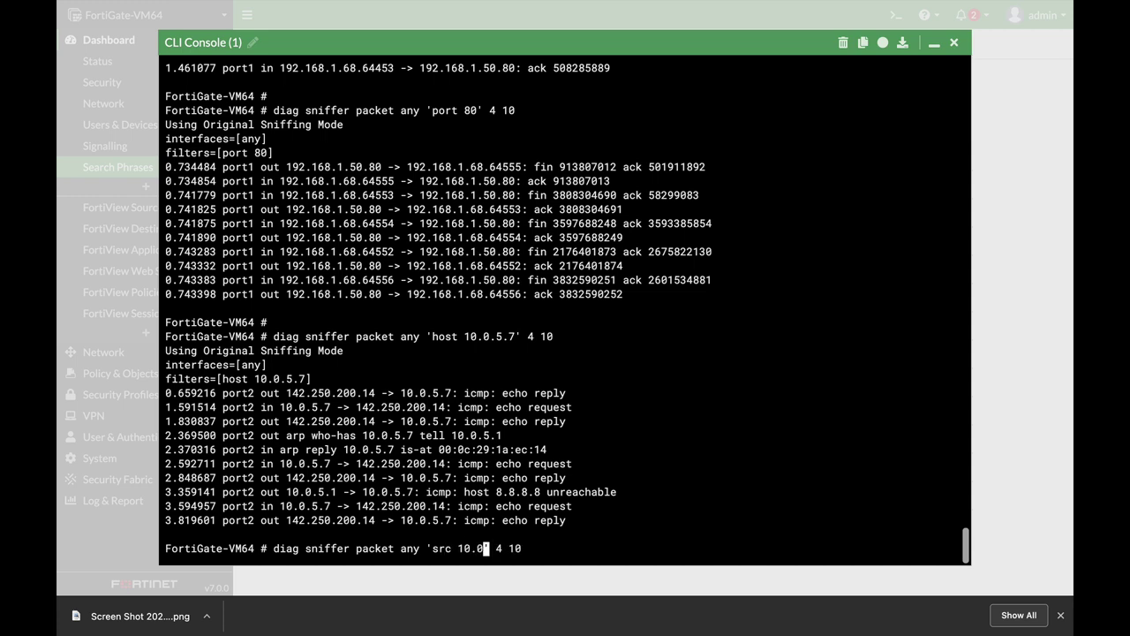
text(7)
key(Return)
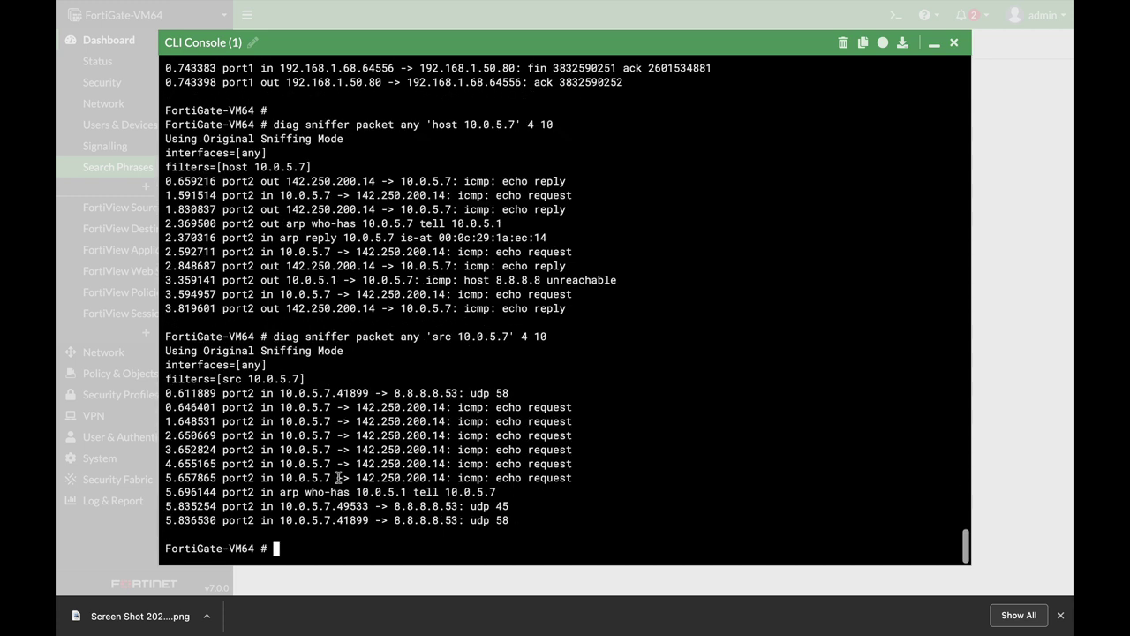
key(Up)
key(Left)
key(Left)
key(Left)
key(Left)
key(Left)
key(Left)
key(BackSpace)
key(BackSpace)
key(BackSpace)
key(BackSpace)
key(BackSpace)
key(BackSpace)
key(BackSpace)
key(BackSpace)
key(BackSpace)
key(BackSpace)
key(BackSpace)
key(BackSpace)
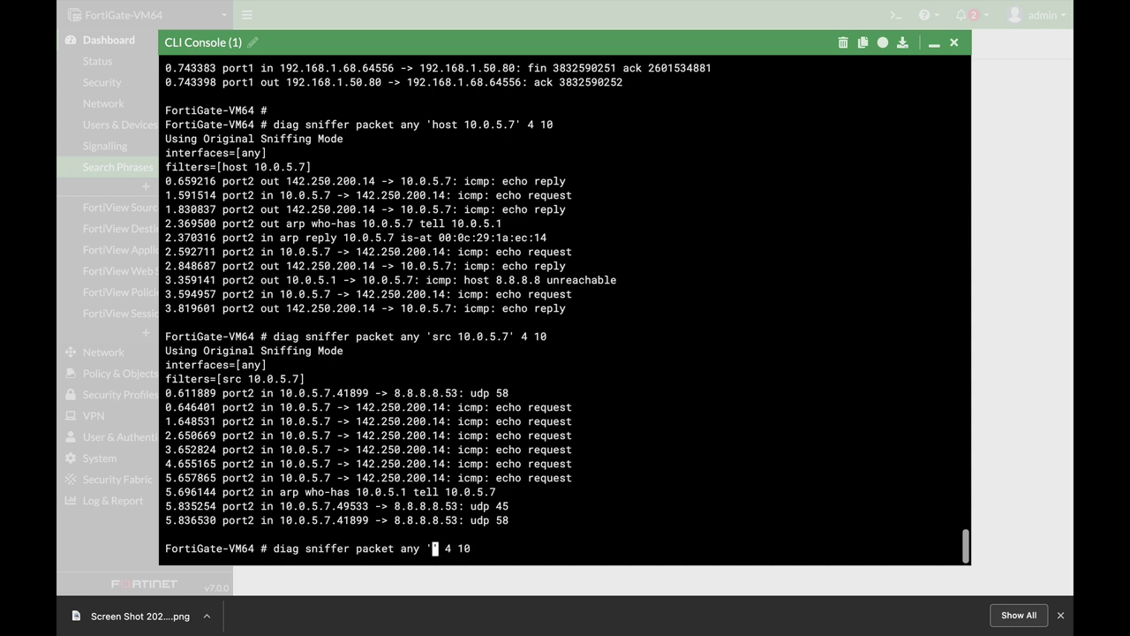
text(dst 192.168.1.1)
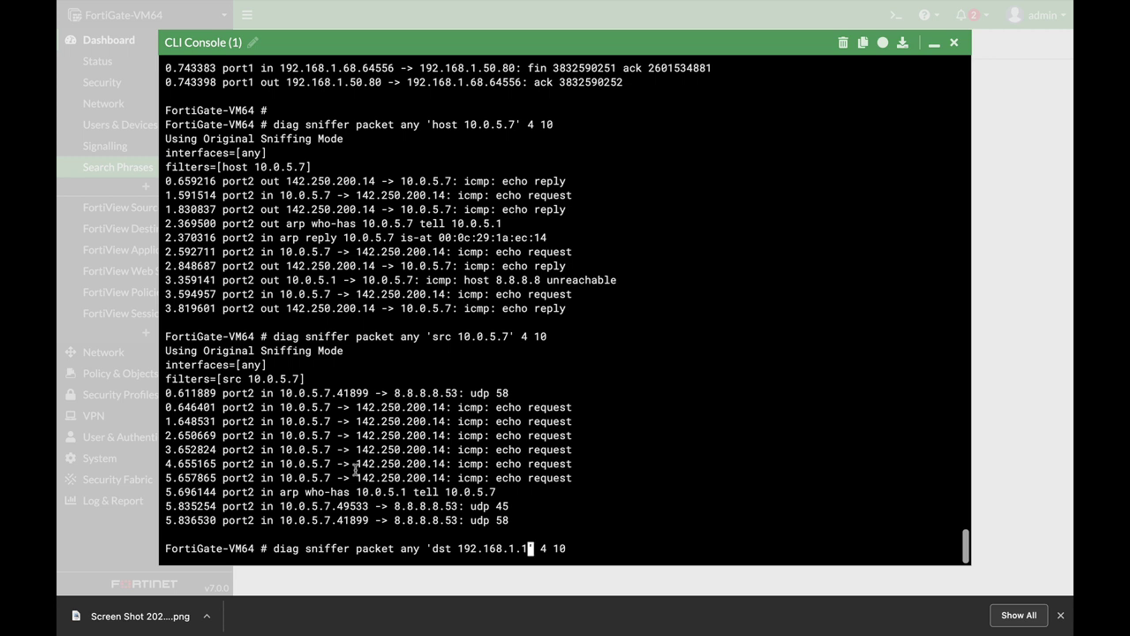
key(Return)
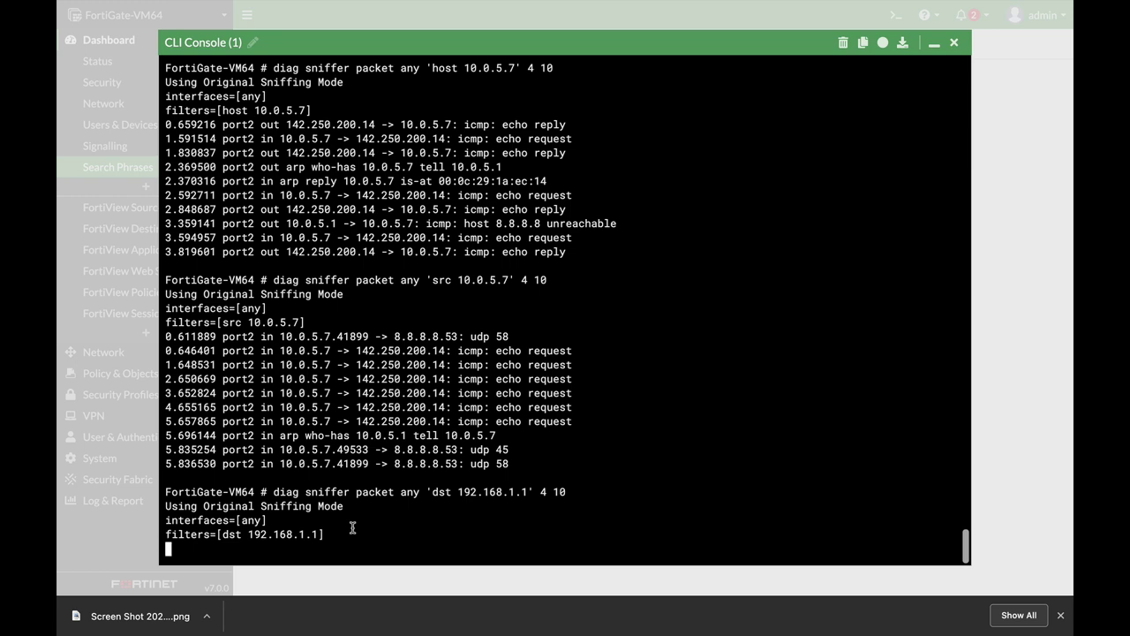
key(ctrl+c)
Step: Change the destination filter to 10.0.5.1, run the capture, and stop it
key(Up)
key(Left)
key(Left)
key(Left)
key(Left)
key(Left)
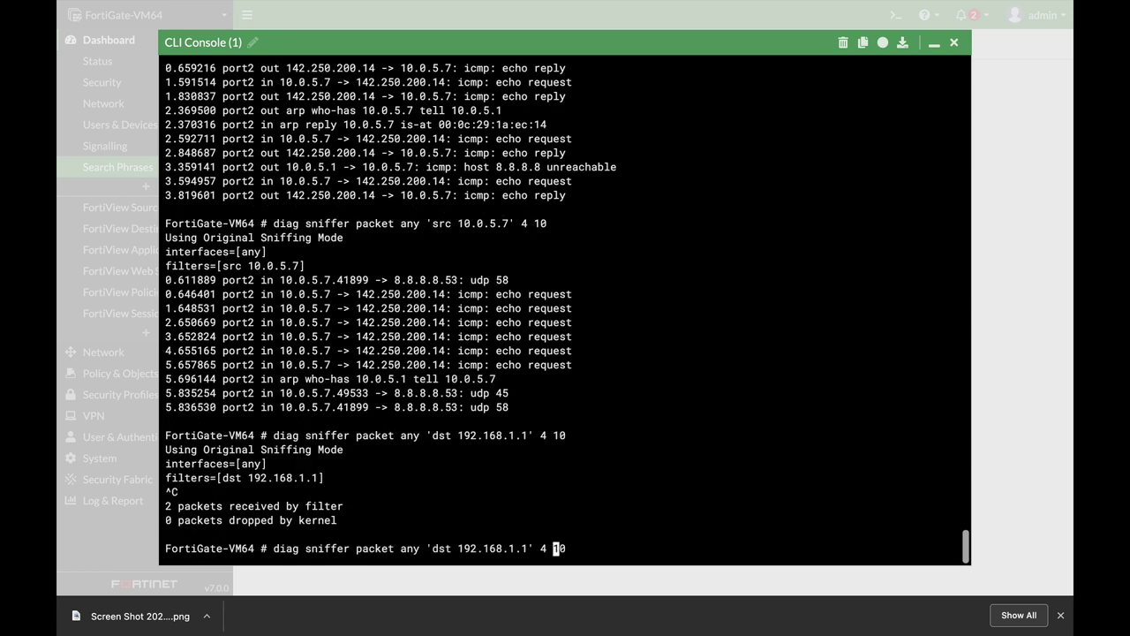
key(Left)
key(BackSpace)
key(BackSpace)
key(BackSpace)
key(BackSpace)
key(BackSpace)
key(BackSpace)
key(BackSpace)
key(BackSpace)
key(BackSpace)
key(BackSpace)
key(BackSpace)
text(10.0.5.1)
key(Return)
key(ctrl+c)
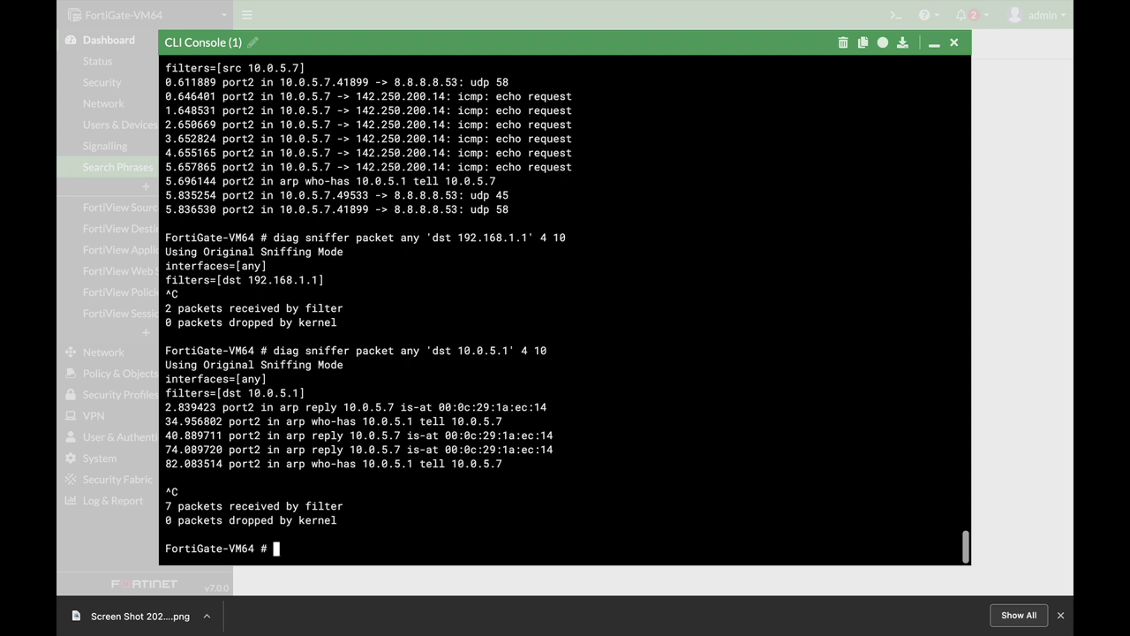
Step: Run the ten-packet capture filtered to 'arp' only
key(Up)
key(Left)
key(Left)
key(Left)
key(Left)
key(Left)
key(Left)
key(BackSpace)
key(BackSpace)
key(BackSpace)
key(BackSpace)
key(BackSpace)
key(BackSpace)
key(BackSpace)
key(BackSpace)
key(BackSpace)
key(BackSpace)
key(BackSpace)
key(BackSpace)
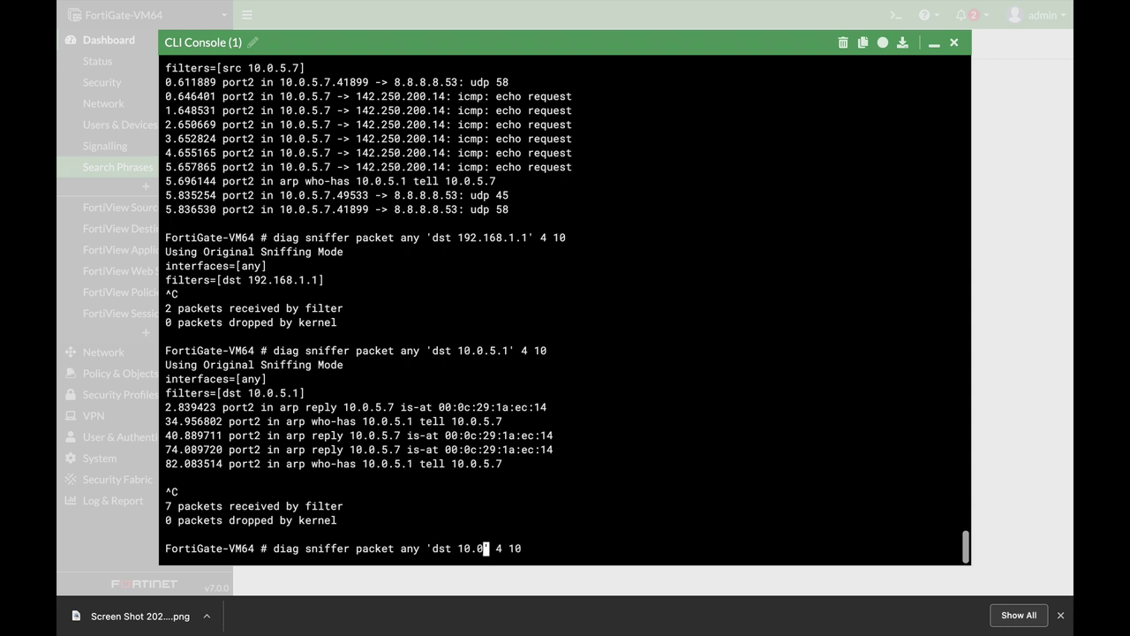
text(arp)
key(Return)
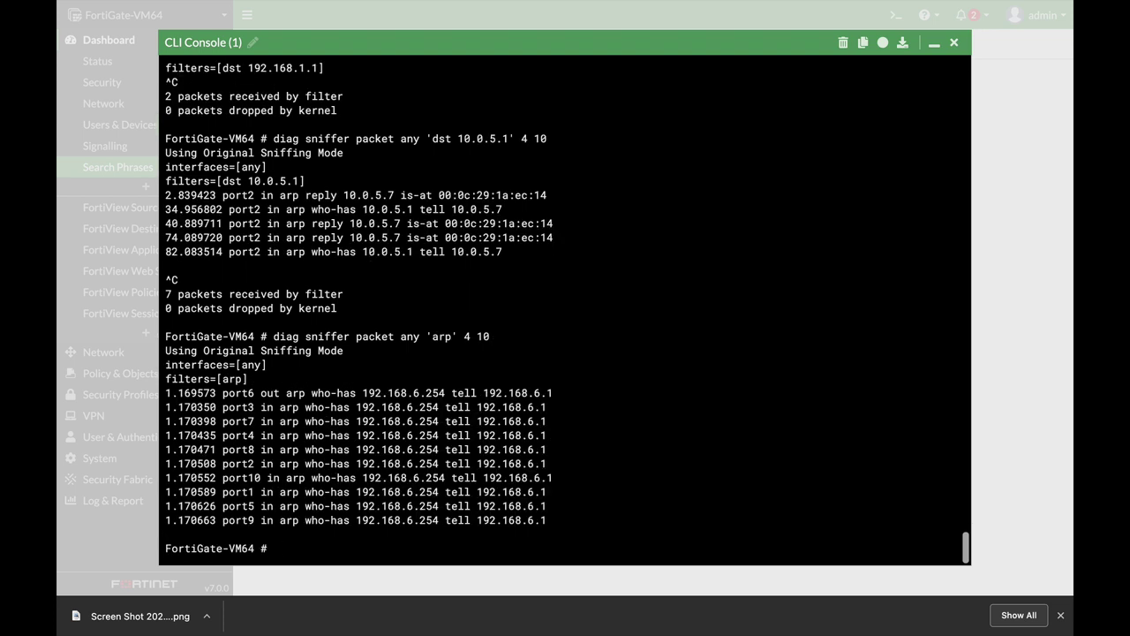
Step: Run the ten-packet capture filtered to 'icmp' only
key(Up)
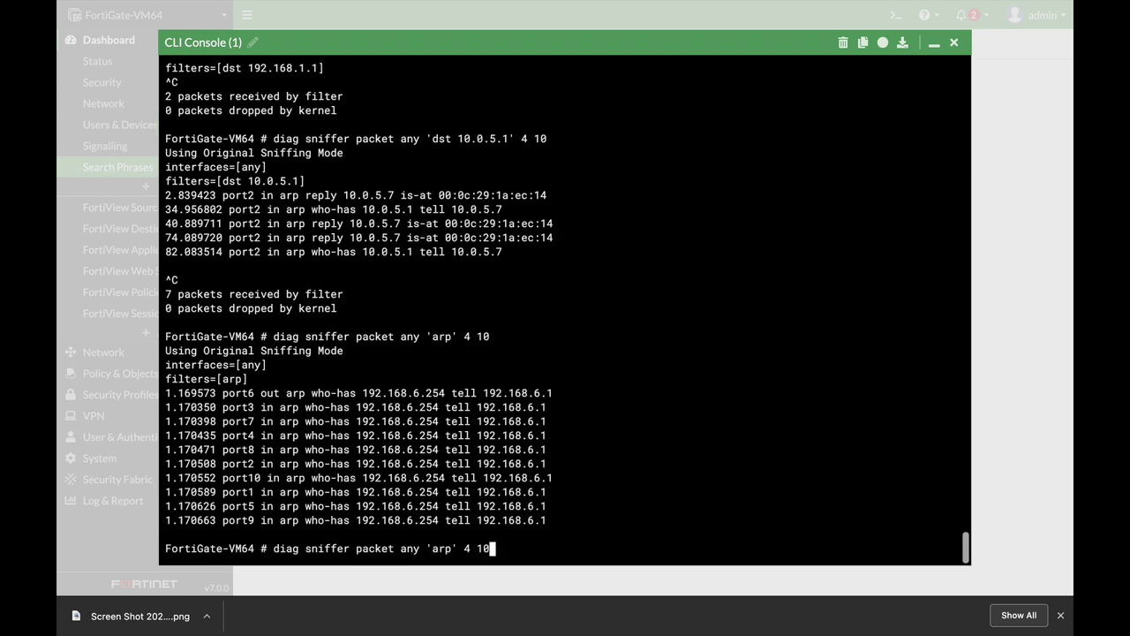
key(Left)
key(Left)
key(Left)
key(Left)
key(Left)
key(Left)
key(BackSpace)
key(BackSpace)
key(BackSpace)
text(icmp)
key(Return)
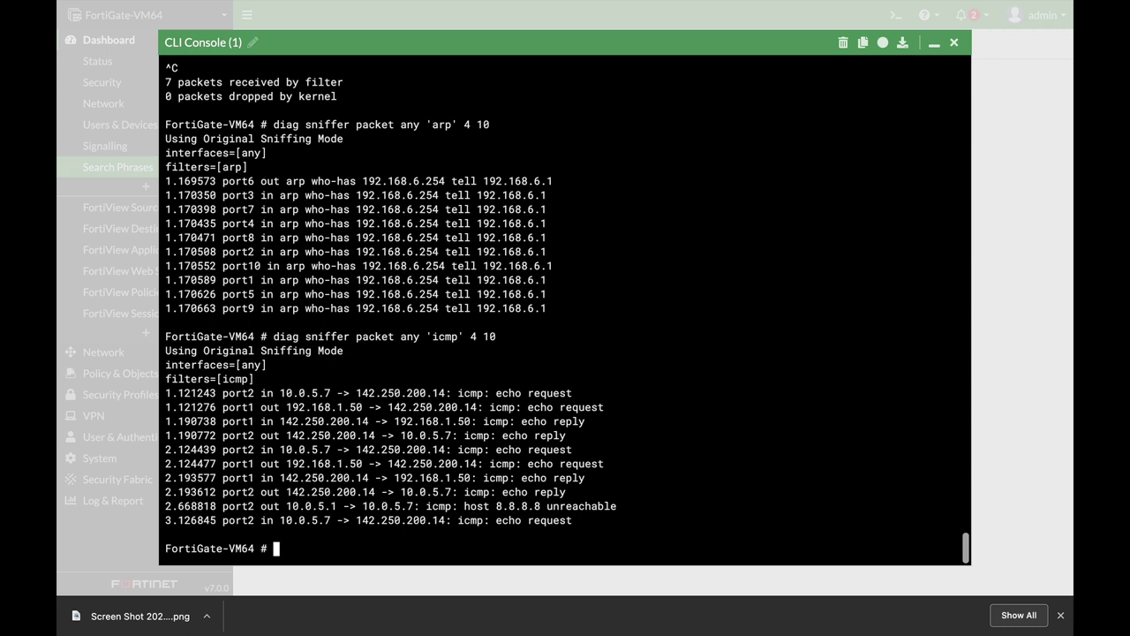
Step: Run the 'tcp'-only capture and recall the command
key(Up)
key(Left)
key(Left)
key(Left)
key(Left)
key(Left)
key(Left)
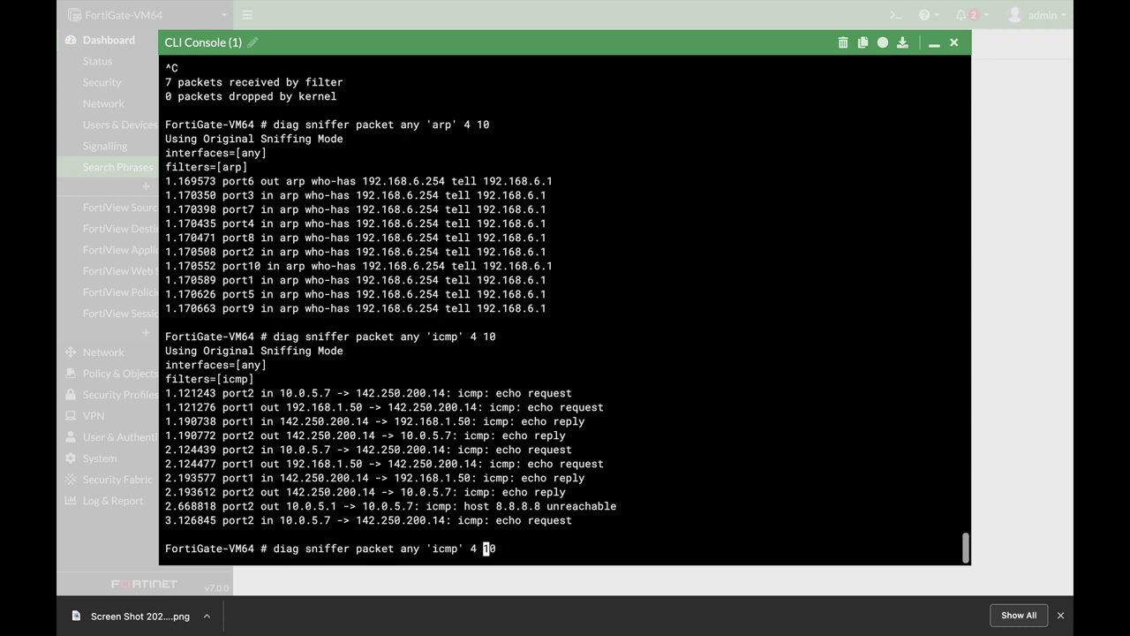
key(BackSpace)
key(BackSpace)
key(BackSpace)
key(BackSpace)
text(tcp)
key(Return)
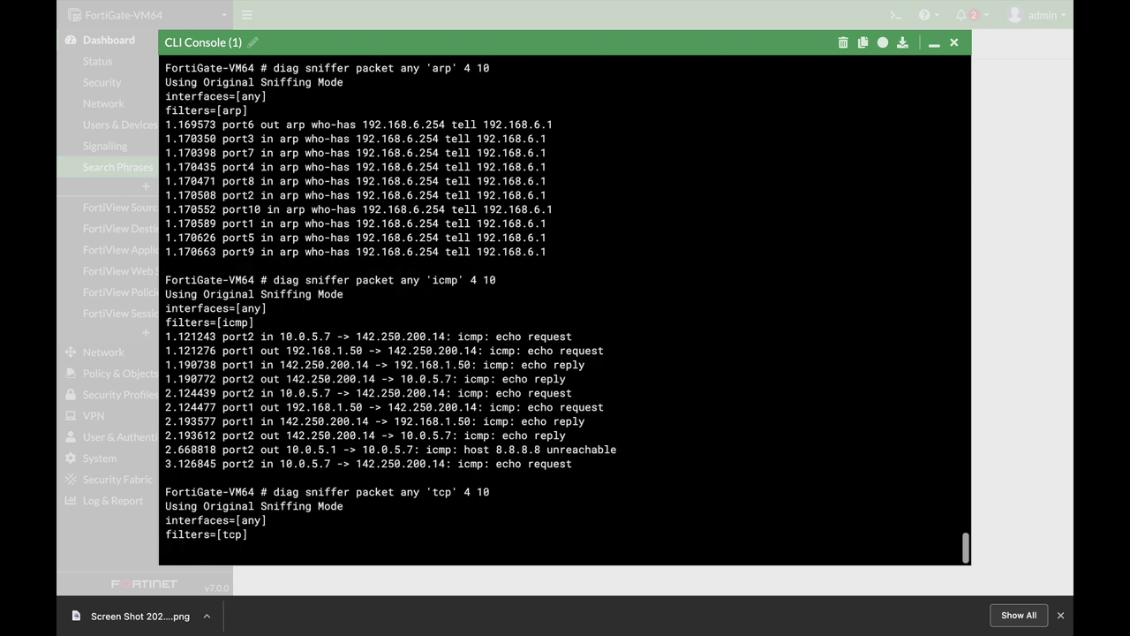
key(Up)
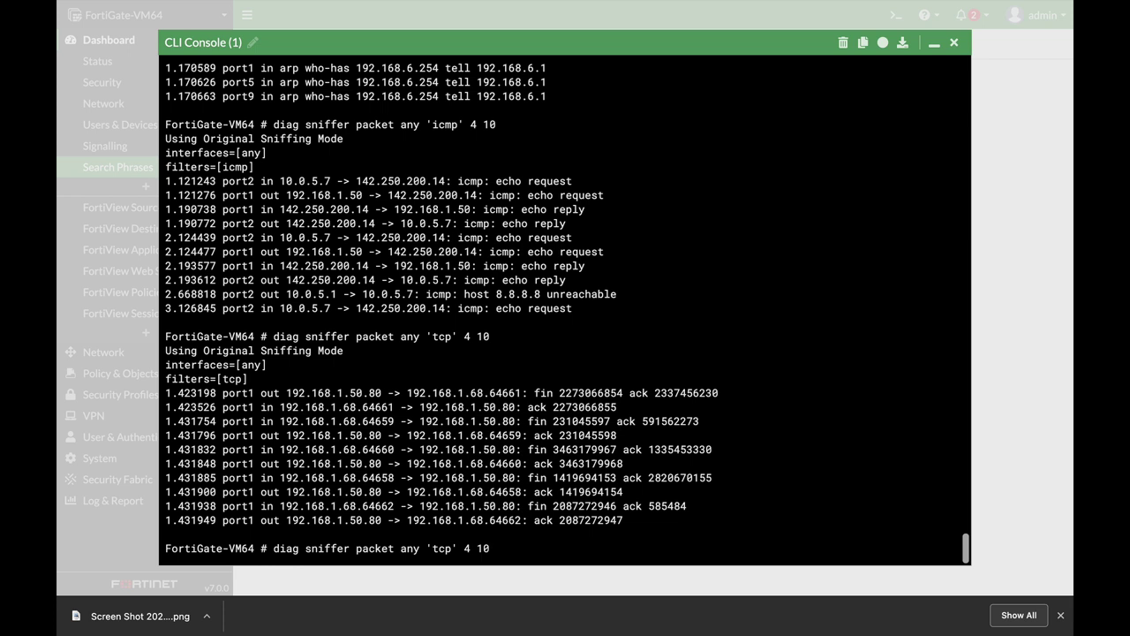
Step: Run the capture filtered to 'portrange 80-443'
key(Left)
key(Left)
key(Left)
key(Left)
key(Left)
key(Left)
key(Left)
key(BackSpace)
key(BackSpace)
key(BackSpace)
text(port 80)
key(BackSpace)
key(BackSpace)
key(BackSpace)
text(range 80-443)
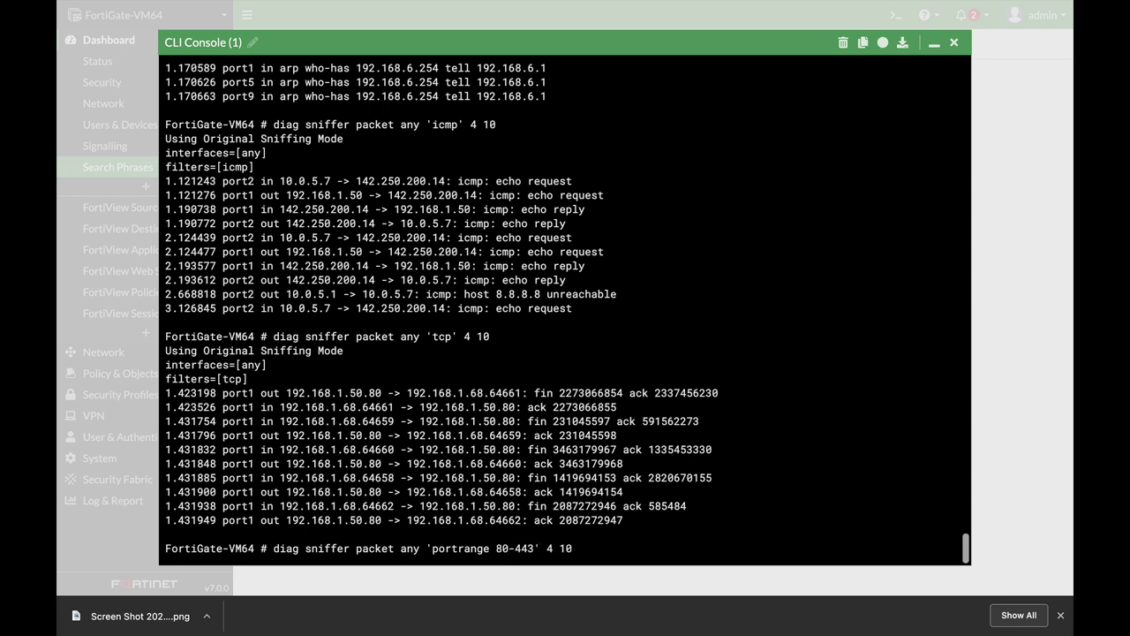
key(Return)
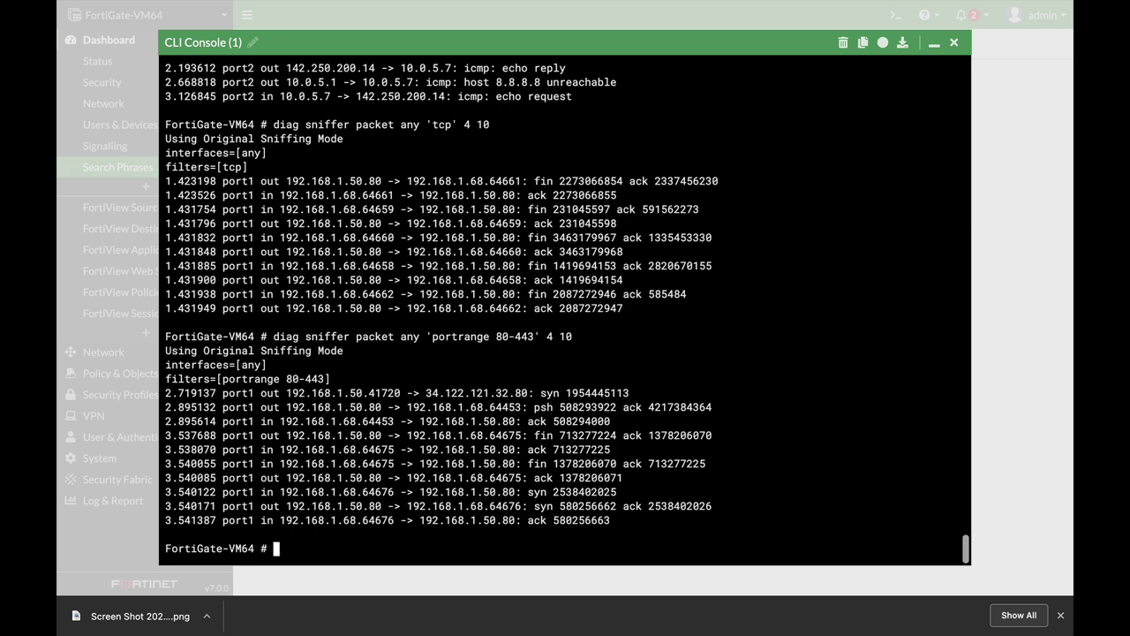
Step: Run the capture filtered to packets 'less 64' bytes
key(Up)
key(Left)
key(Left)
key(Left)
key(Left)
key(Left)
key(Left)
key(Left)
key(Left)
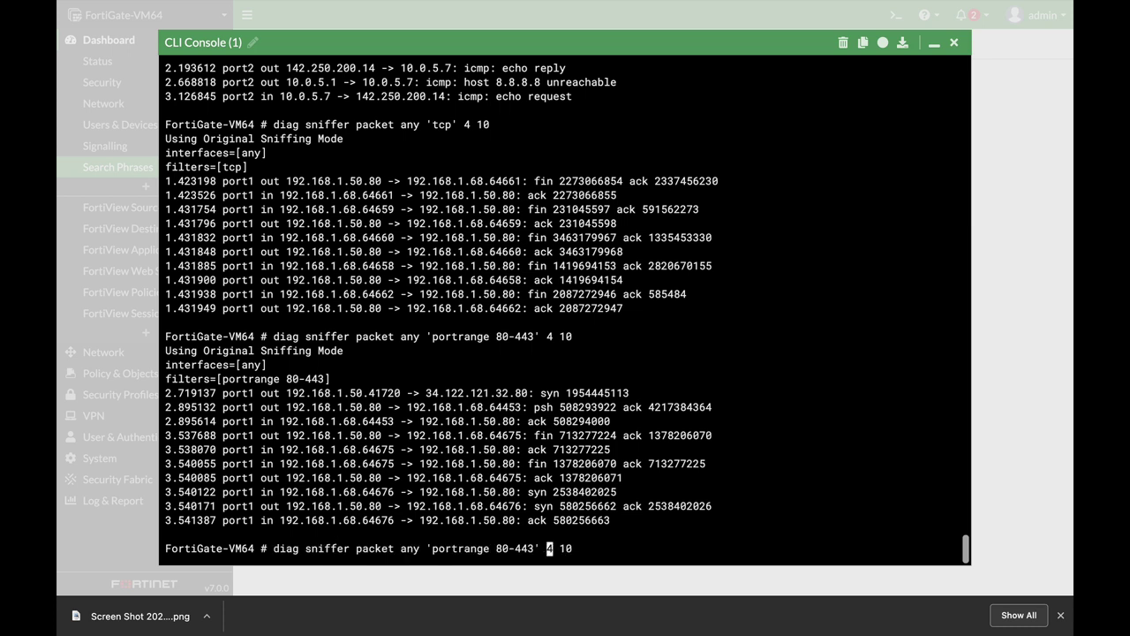
key(Right)
key(BackSpace)
key(BackSpace)
key(BackSpace)
key(BackSpace)
key(BackSpace)
key(BackSpace)
key(BackSpace)
key(BackSpace)
key(BackSpace)
key(BackSpace)
key(BackSpace)
key(BackSpace)
key(BackSpace)
key(BackSpace)
key(BackSpace)
key(Right)
key(BackSpace)
text(less 64)
key(Return)
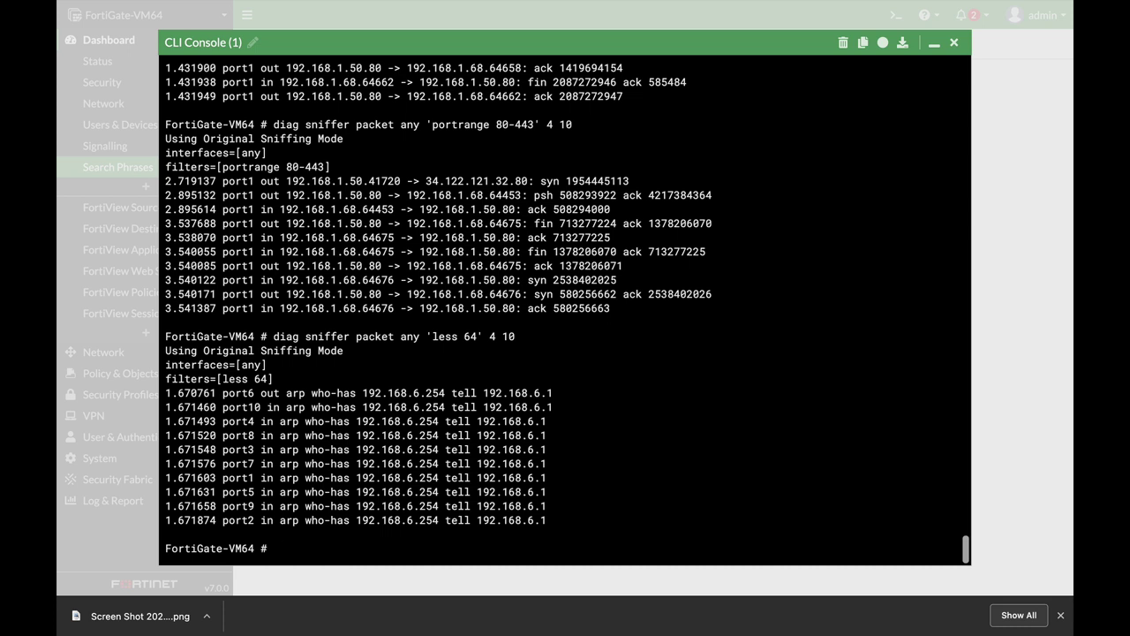
Step: Change the size limit to 'less 32' and run the capture
key(Up)
key(Left)
key(Left)
key(Left)
key(Left)
key(Left)
key(Left)
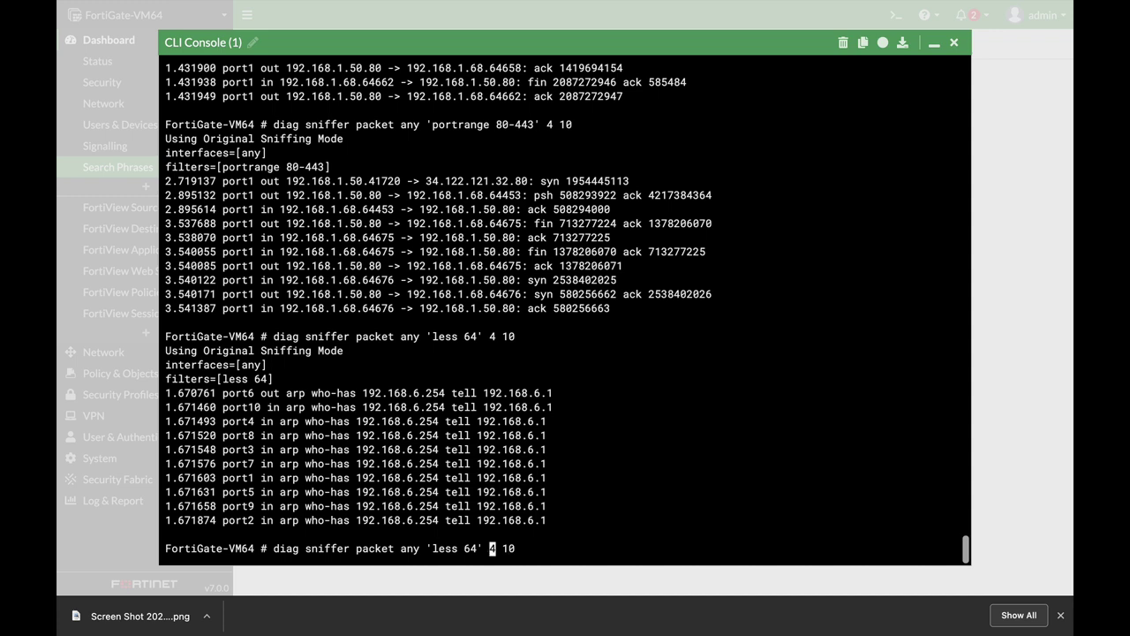
key(BackSpace)
key(BackSpace)
text(32)
key(Return)
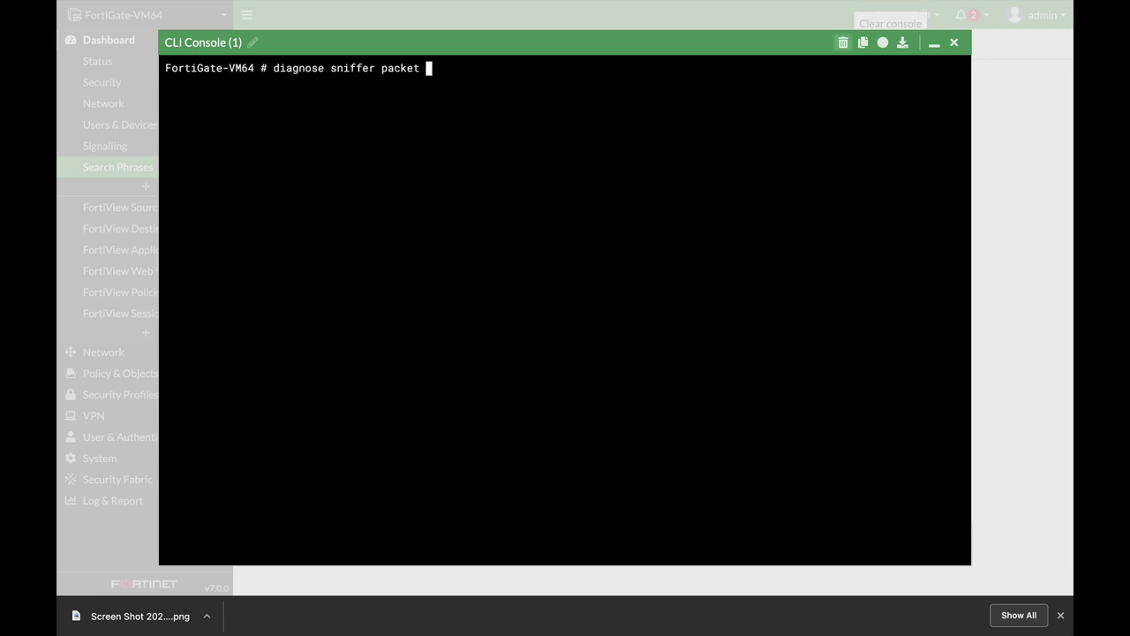
Step: Run a port2 capture filtered 'src 10.0.5.7 and dst port 80' at verbosity 3, count 10
text(port2 ')
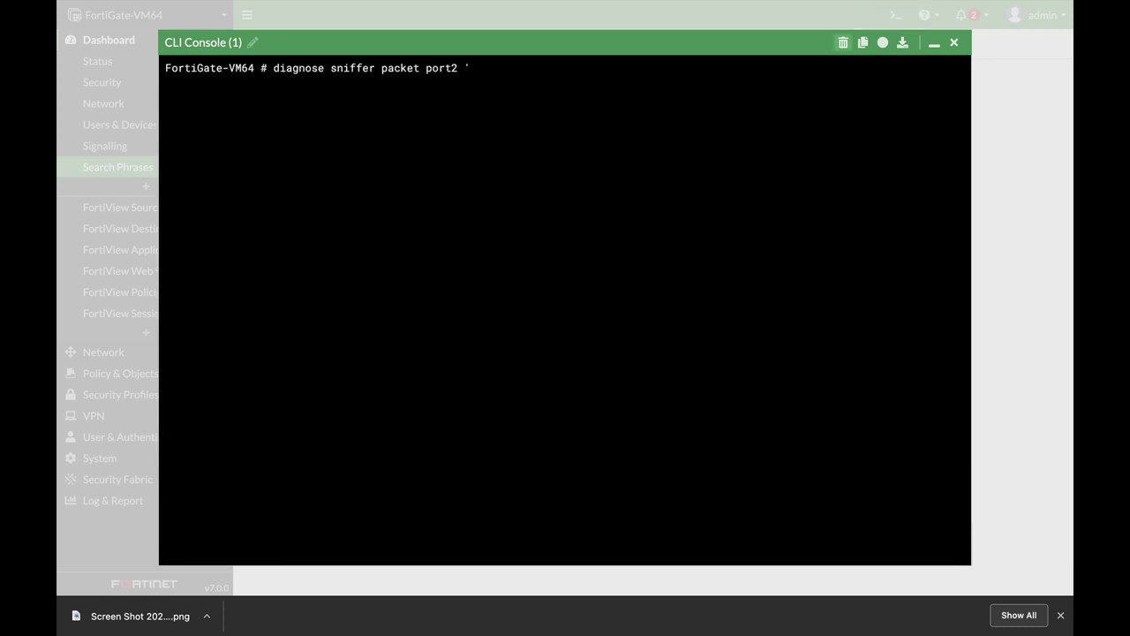
key(BackSpace)
text(src 10.0.5.7 and dst port)
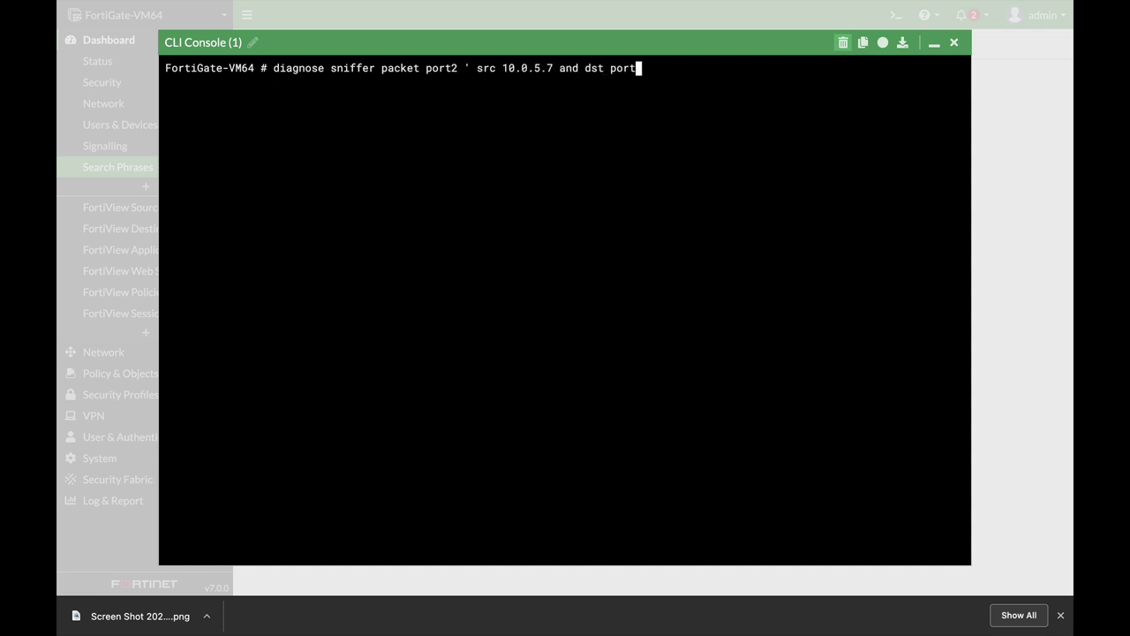
text( 8)
key(BackSpace)
text(80 ' 3 10)
key(Return)
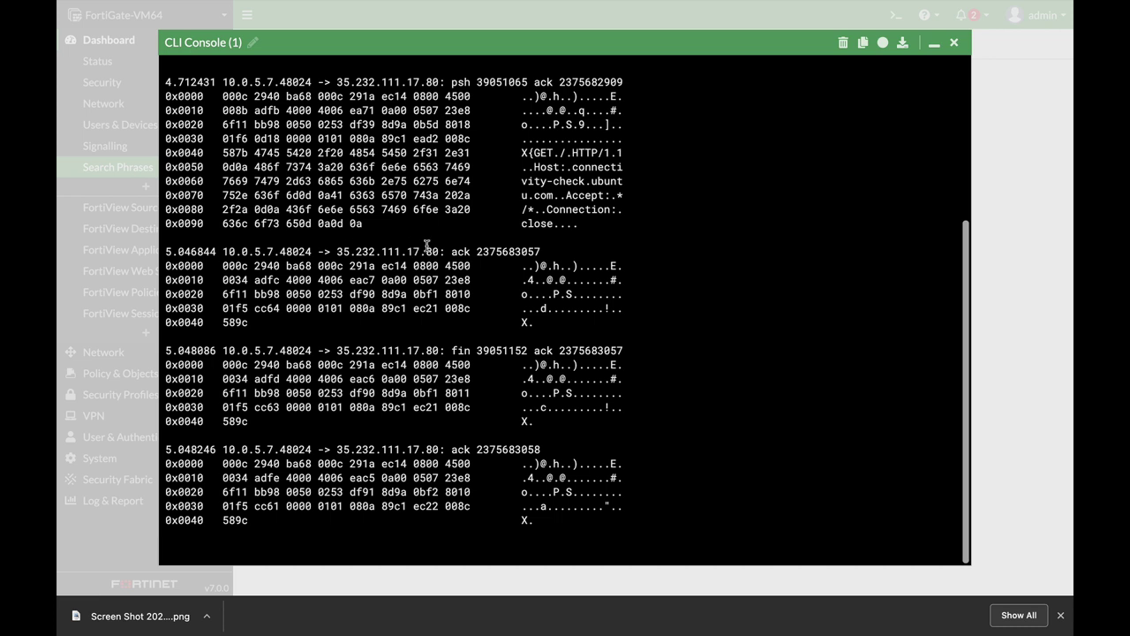
Step: Highlight destination port 80 and hex rows of the ack and HTTP GET packets
drag(427, 252, 436, 251)
drag(223, 265, 415, 281)
drag(477, 311, 257, 281)
drag(389, 224, 224, 97)
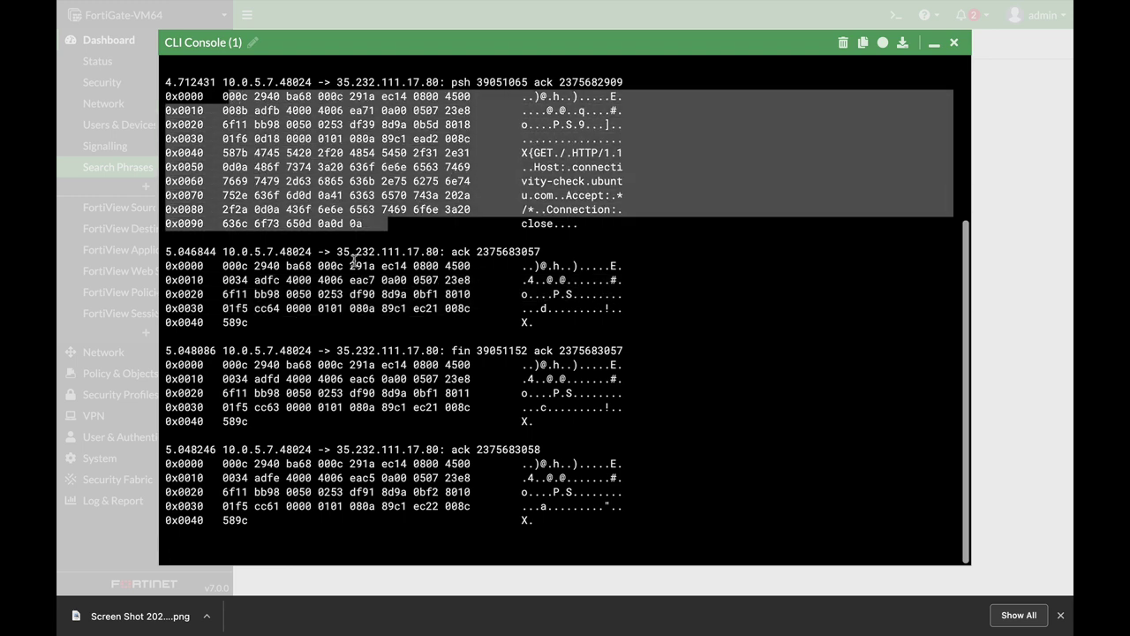
scroll(354, 261, up, 5)
mouse_move(684, 5)
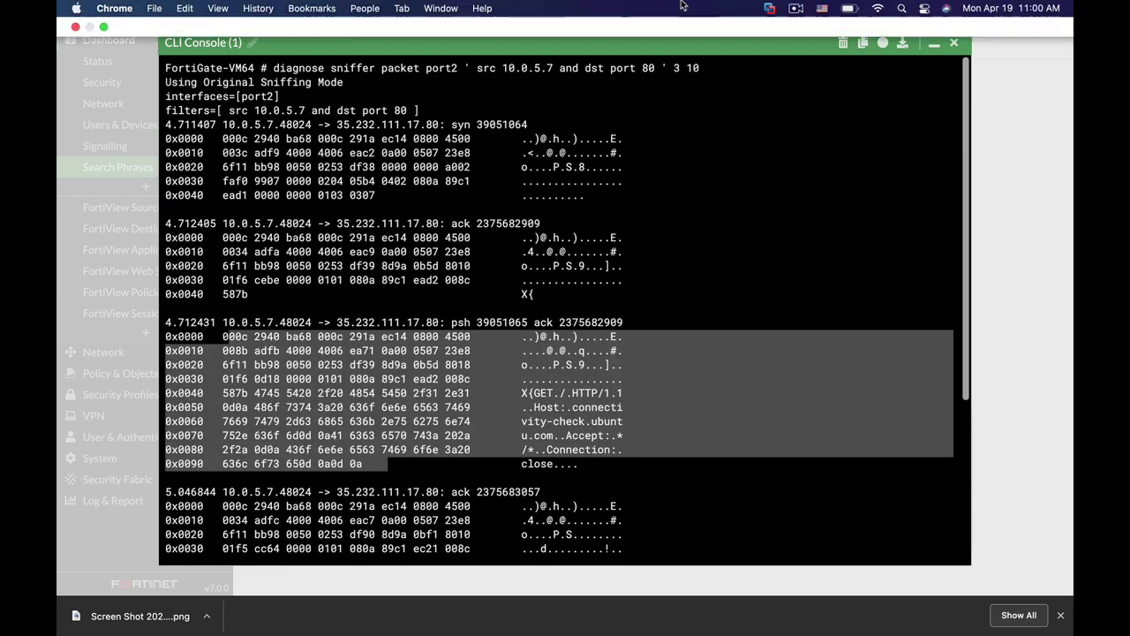